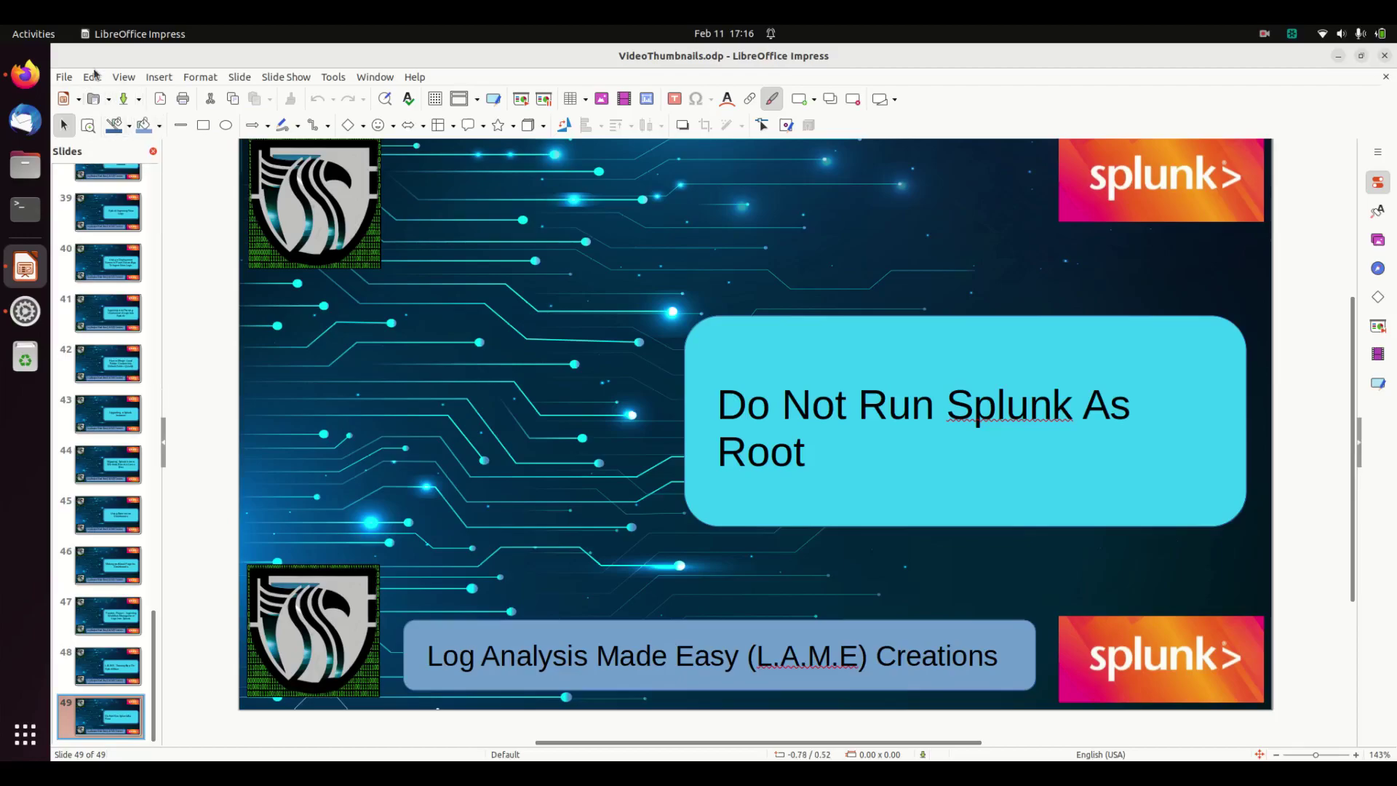
Open script_to_see_who_owns_splunk in the Lame-Training-SplunkApp GitHub repo and select its one-line ps command
{"action": "left_click", "coordinate": [31, 82]}
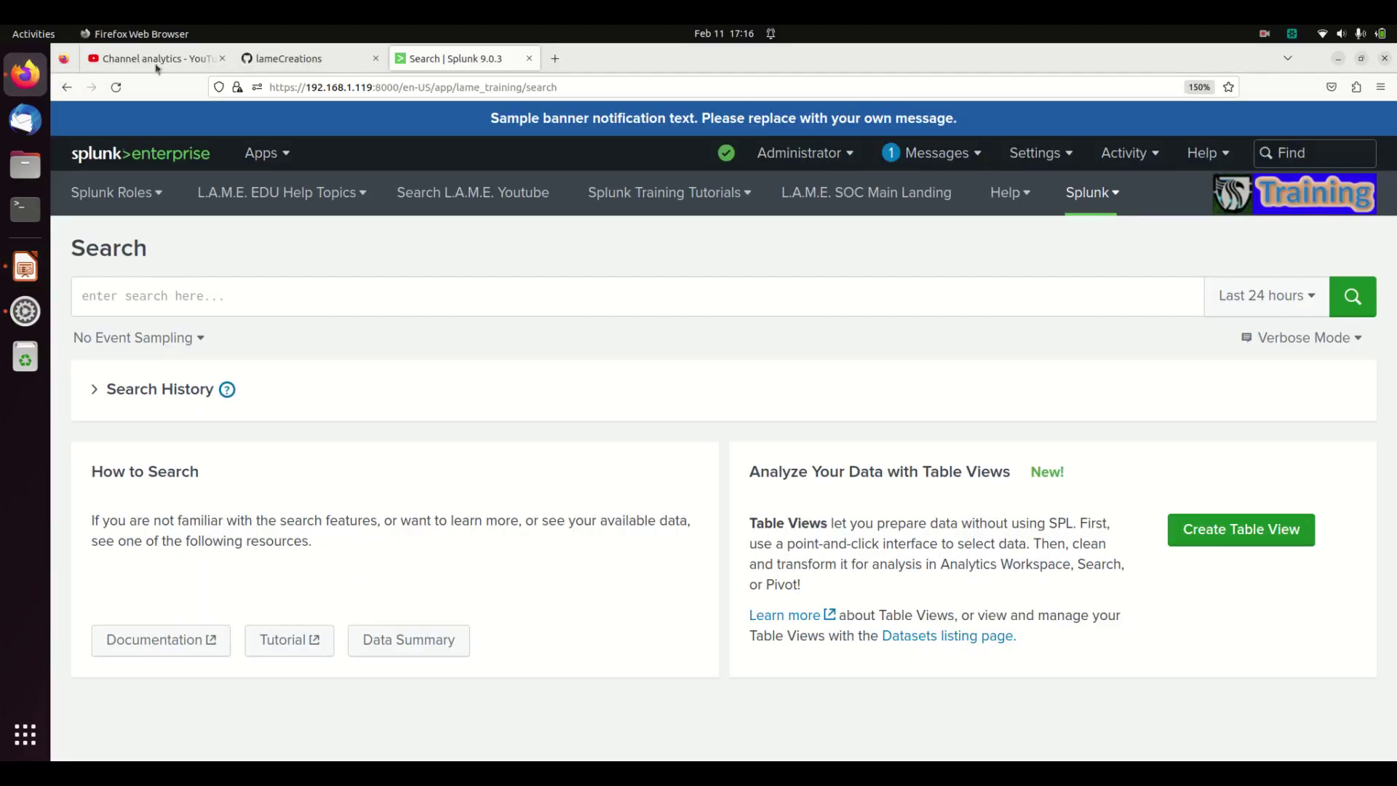
{"action": "left_click", "coordinate": [316, 51]}
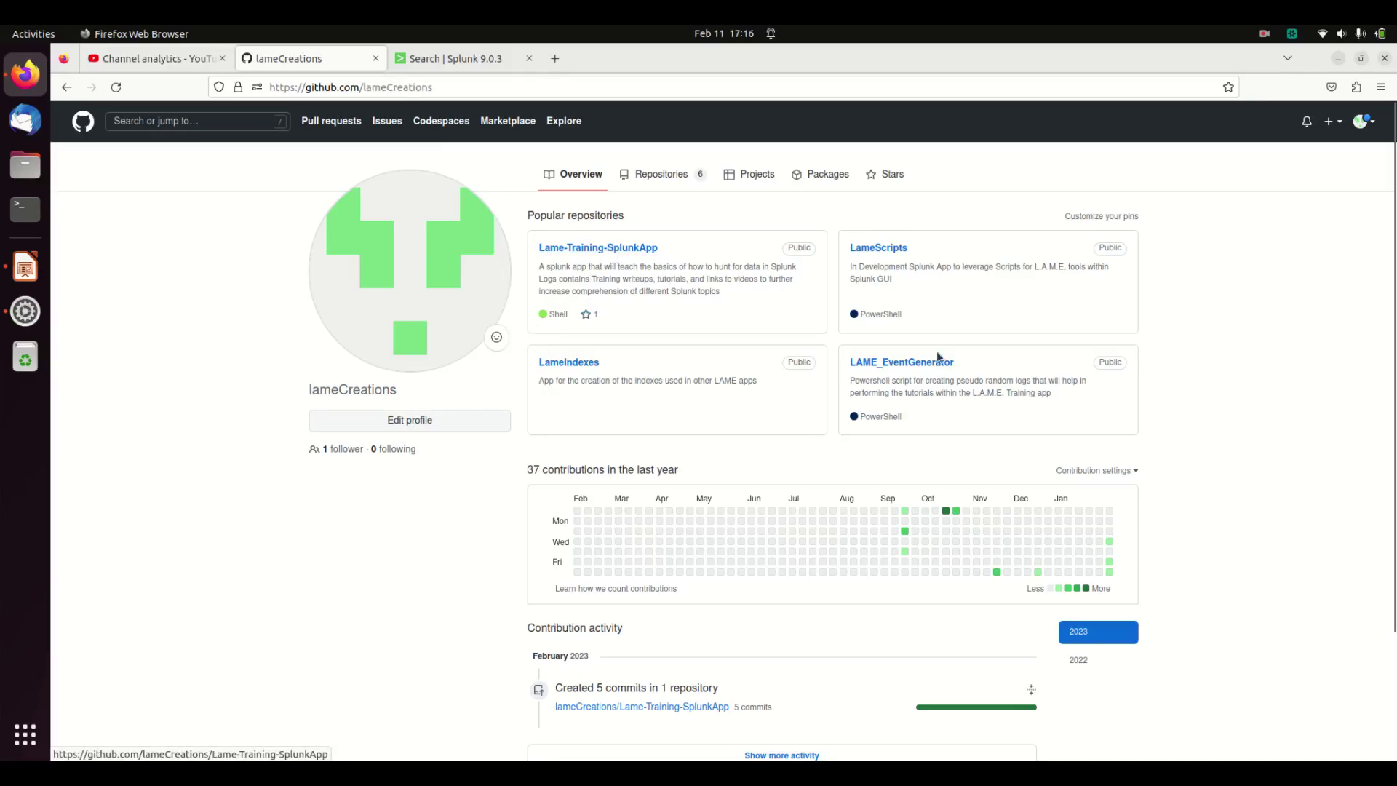
{"action": "left_click", "coordinate": [590, 249]}
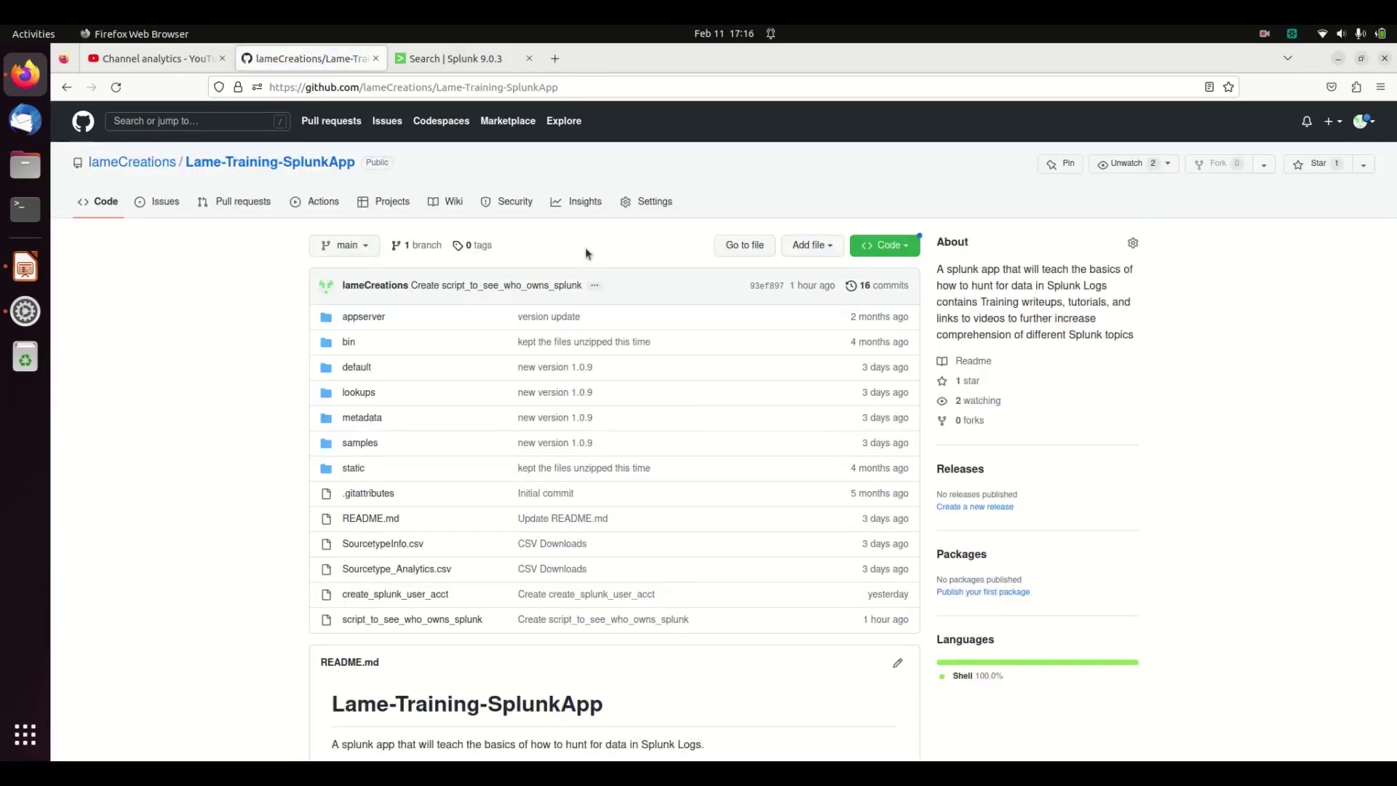
{"action": "left_click", "coordinate": [446, 622]}
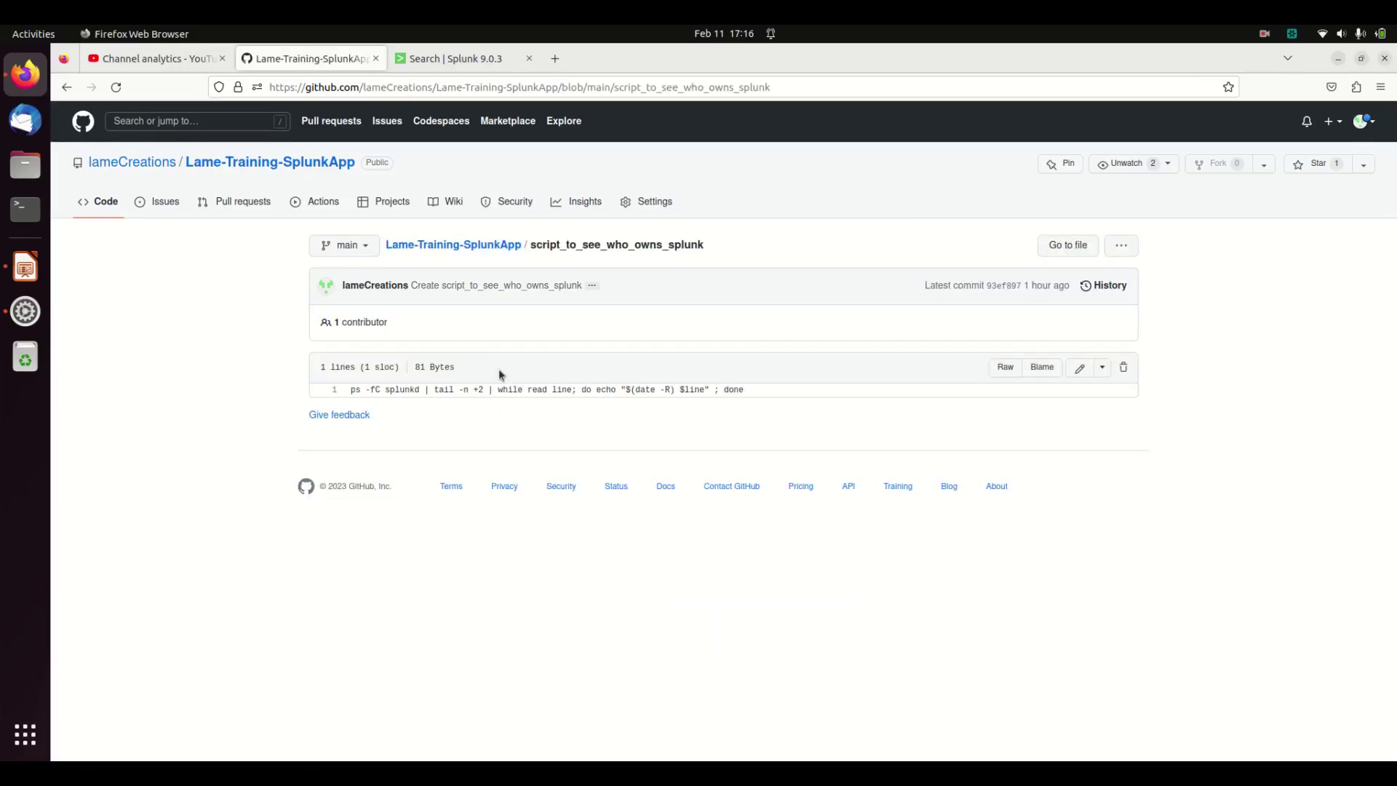
{"action": "triple_click", "coordinate": [489, 388]}
{"action": "key", "text": "cmd+c"}
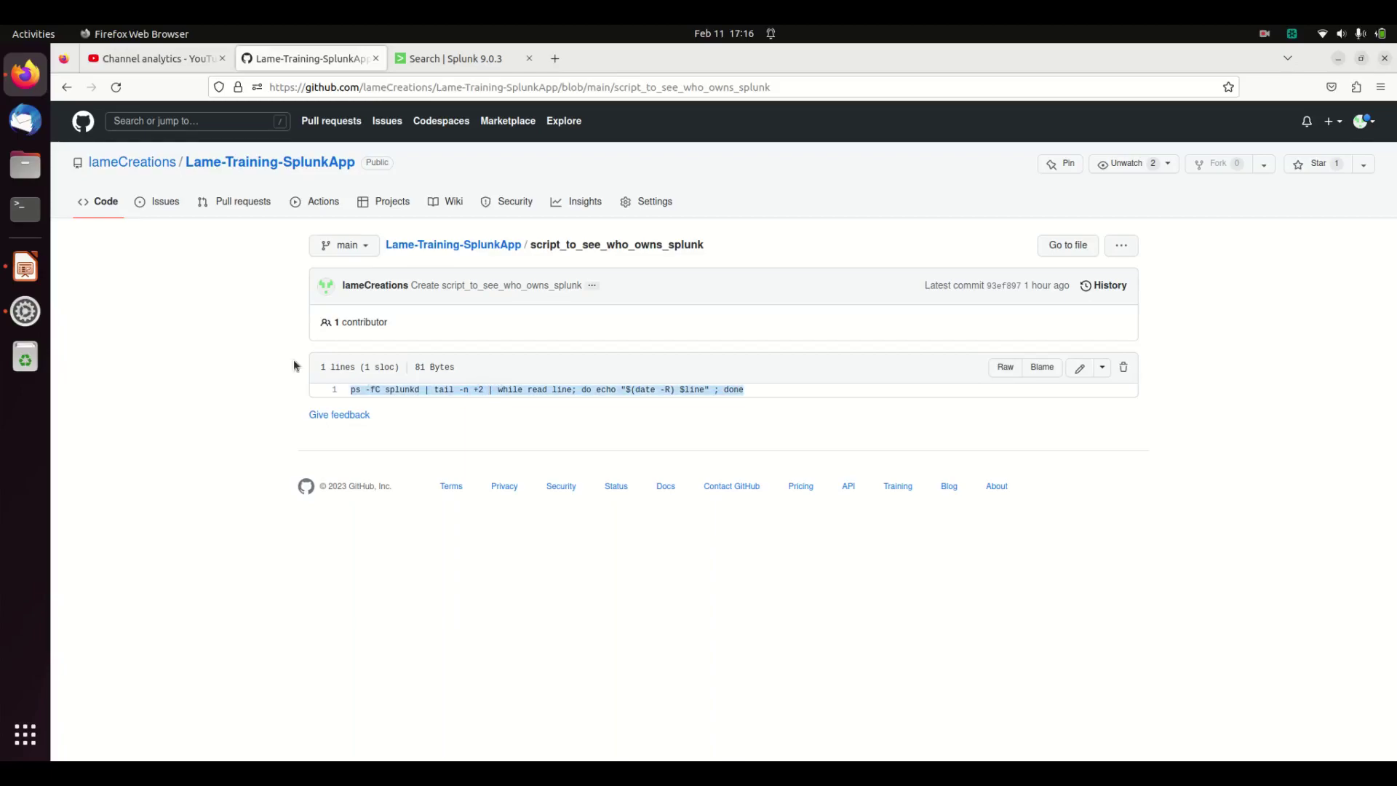
SSH into the Splunk server at 192.168.1.119, become root with sudo su -, and clear the screen
{"action": "left_click", "coordinate": [25, 209]}
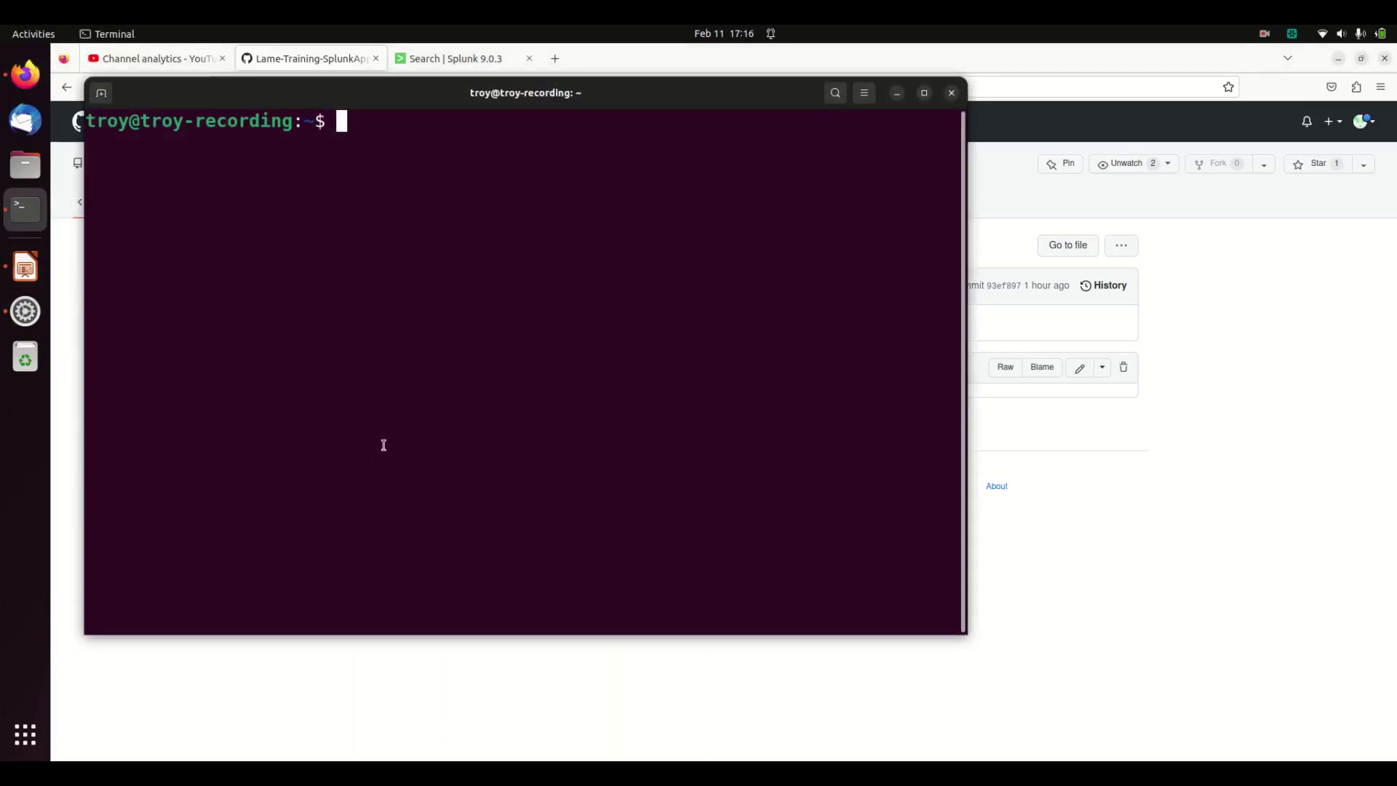
{"action": "type", "text": "ssh tro"}
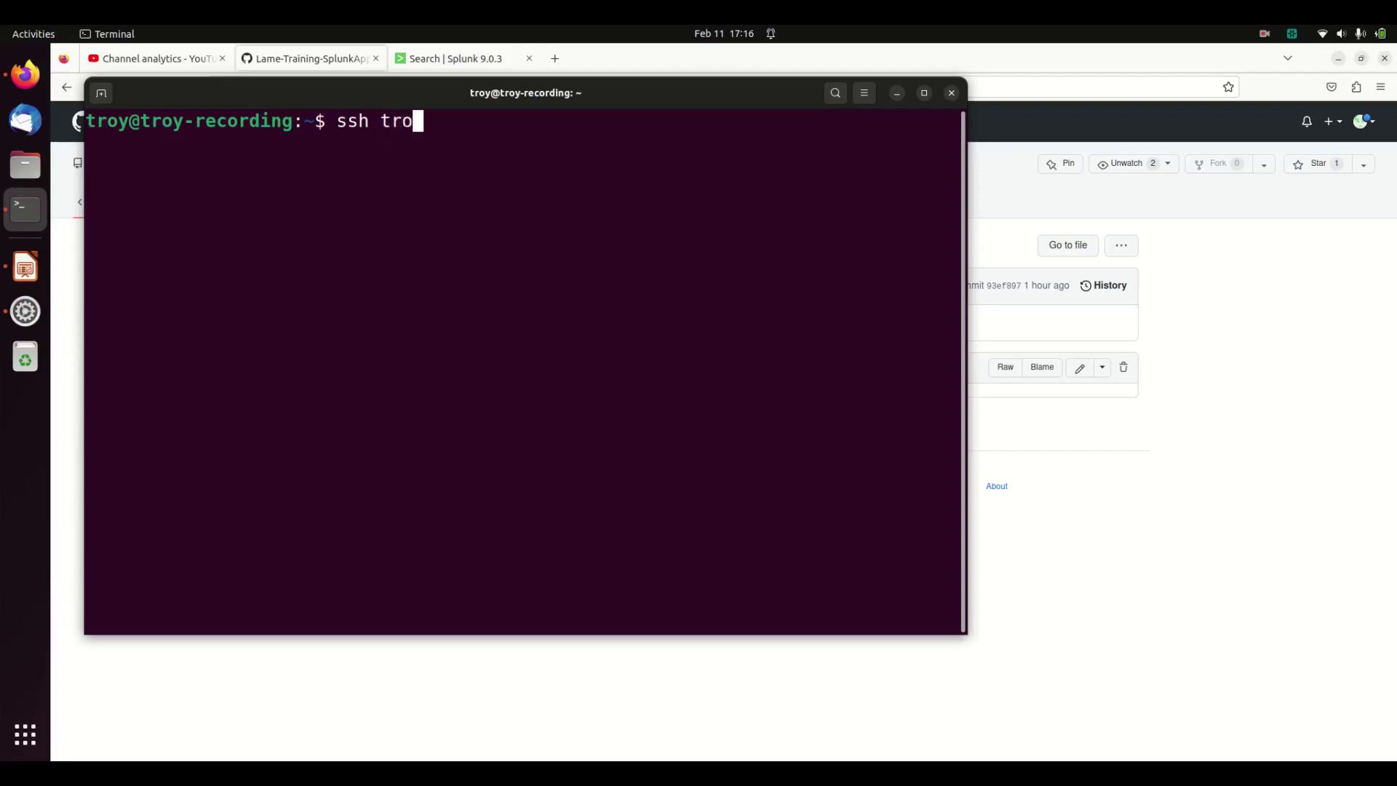
{"action": "type", "text": "y@192.16"}
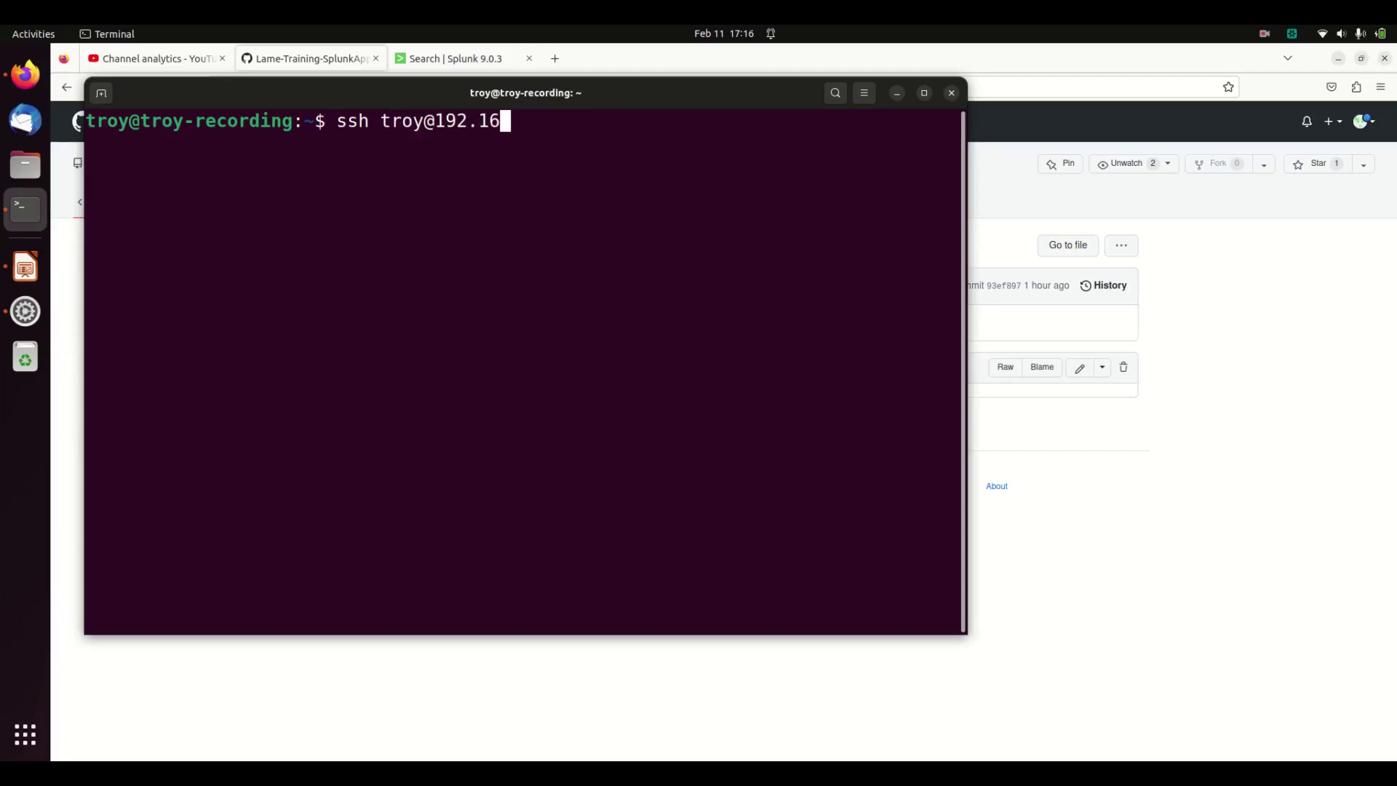
{"action": "type", "text": "8.1.119"}
{"action": "key", "text": "Return"}
{"action": "type", "text": "s"}
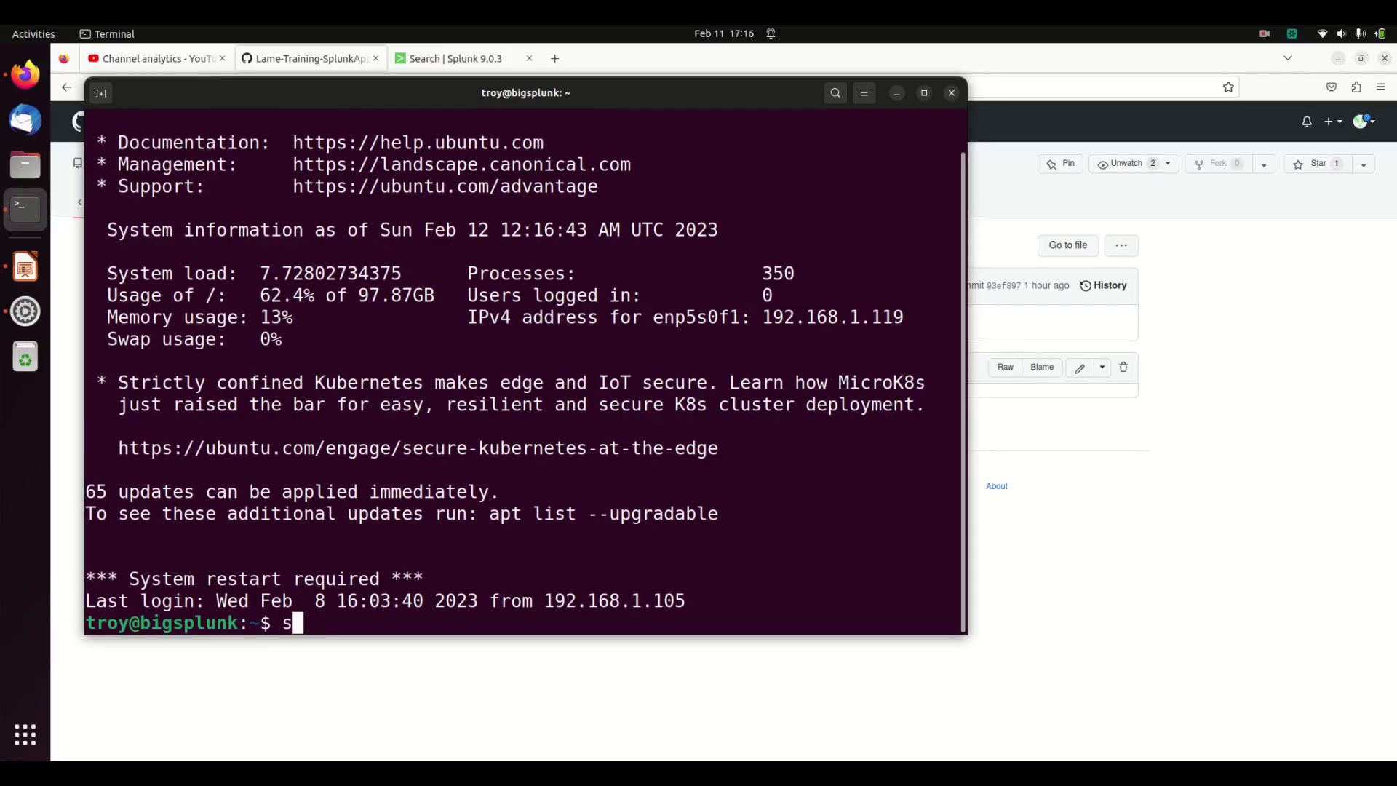
{"action": "type", "text": "udo su -"}
{"action": "key", "text": "Return"}
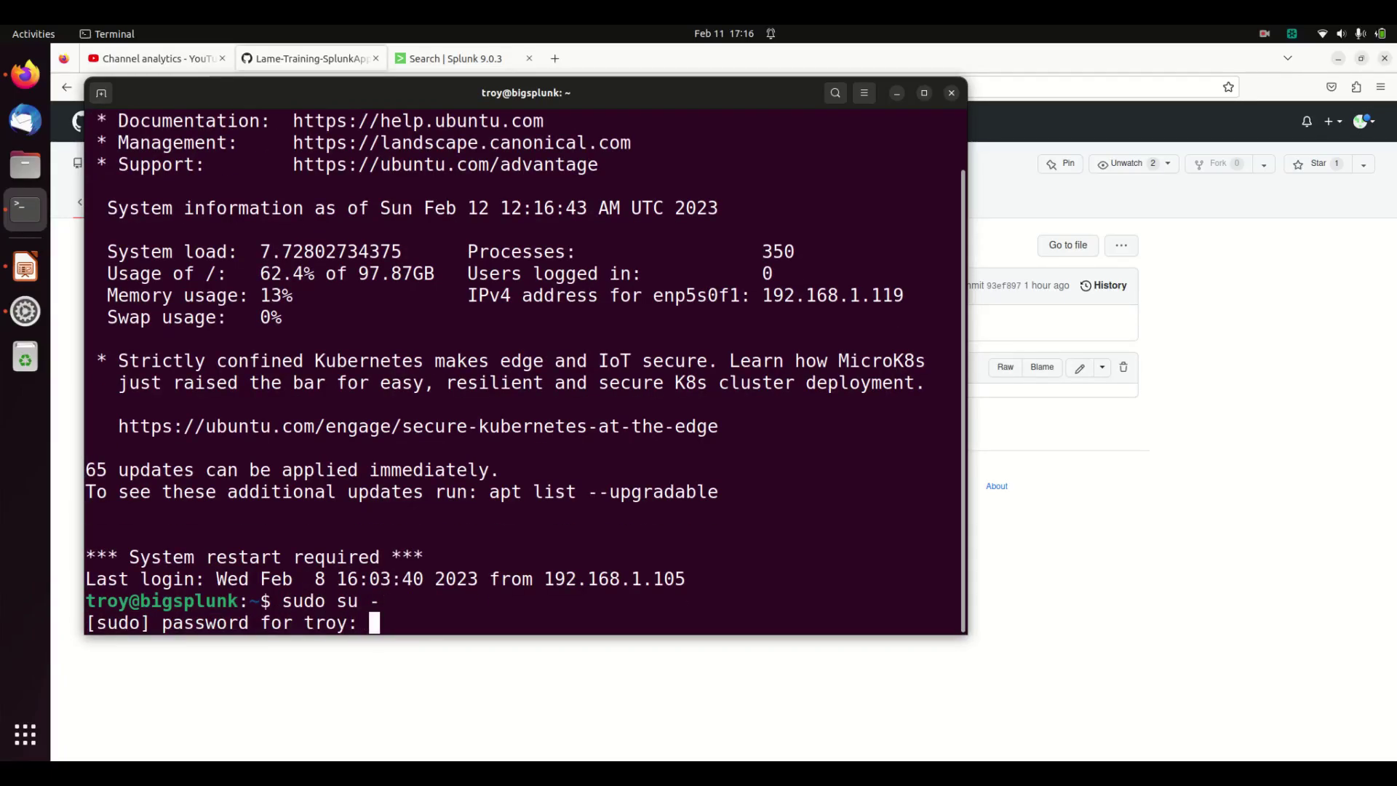
{"action": "key", "text": "Return"}
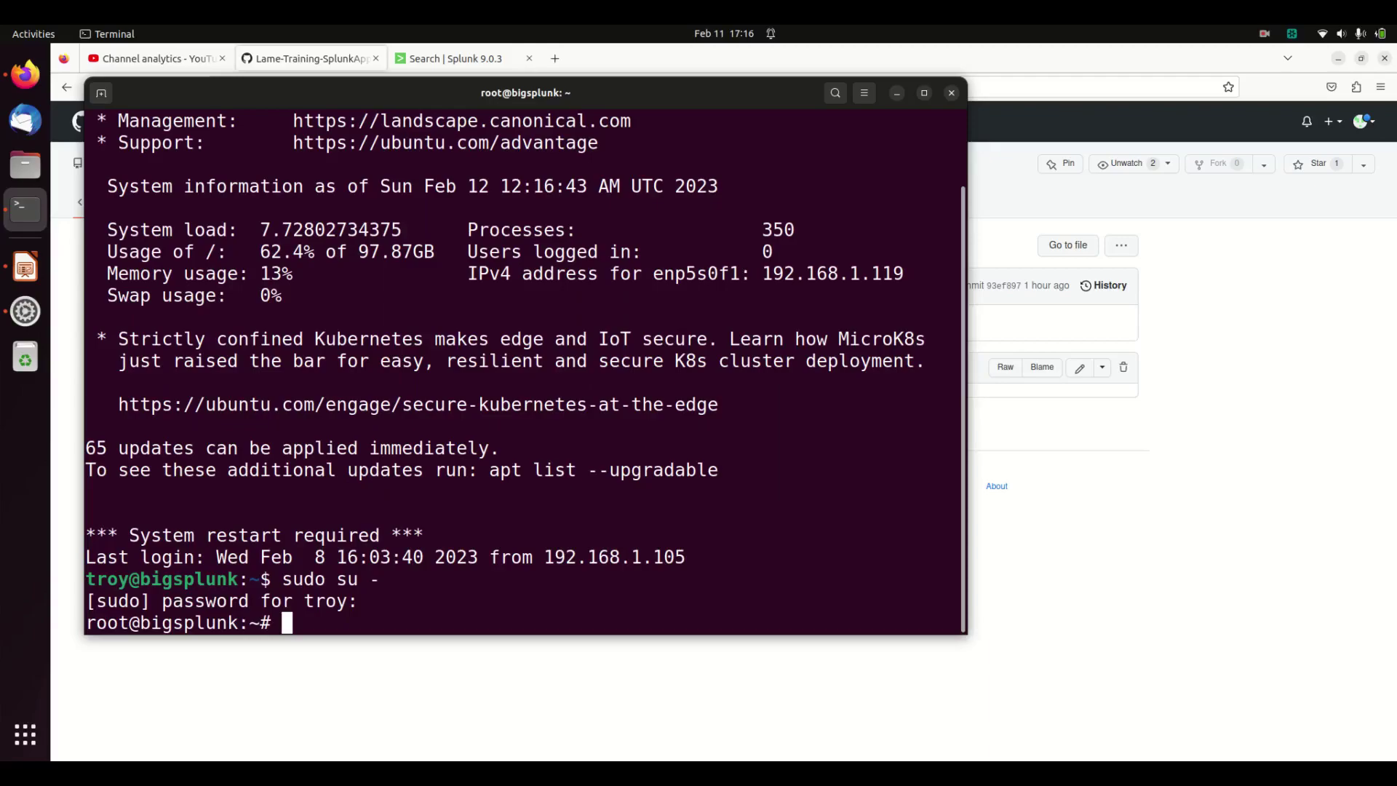
{"action": "type", "text": "clear"}
{"action": "key", "text": "Return"}
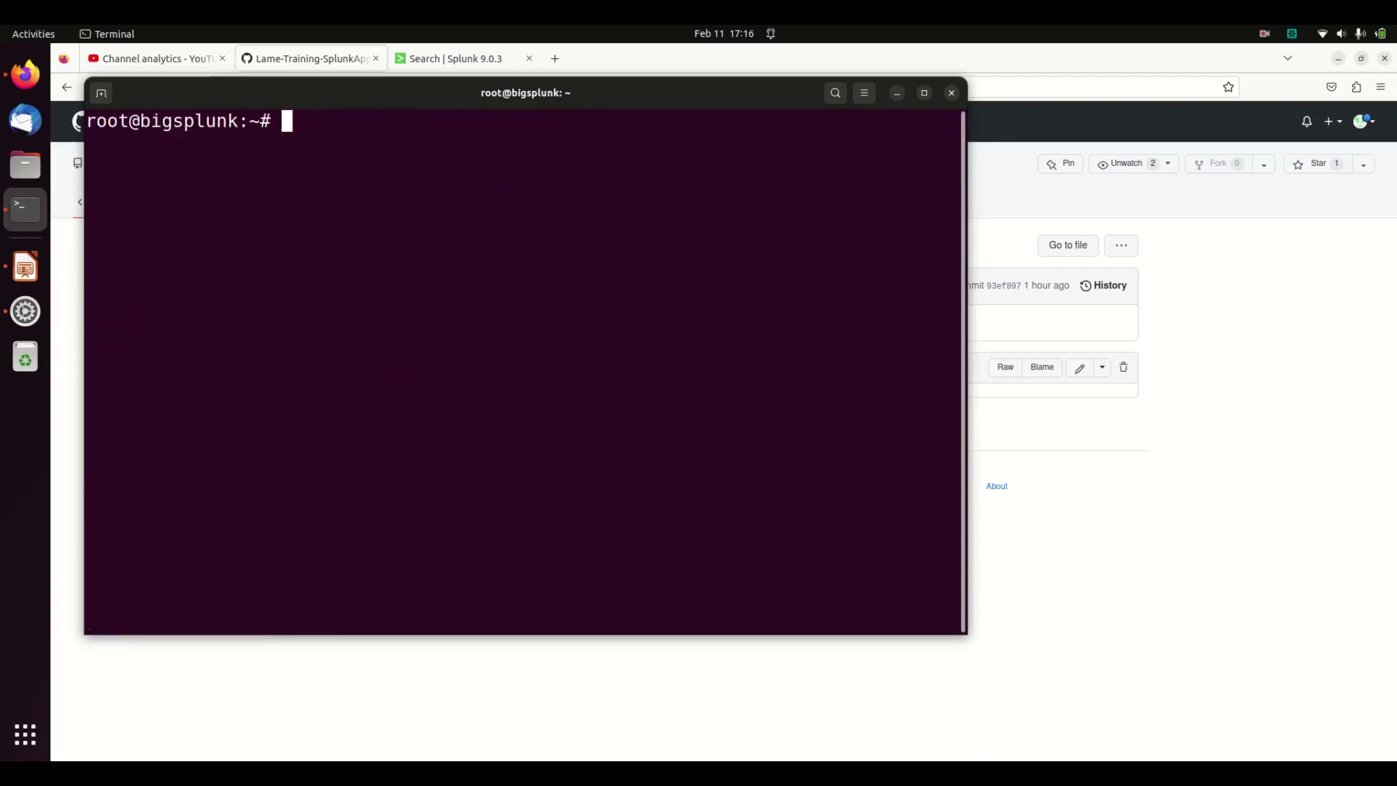
Paste and run the ps -fC splunkd command, review the splunkd process list, then clear
{"action": "right_click", "coordinate": [319, 124]}
{"action": "left_click", "coordinate": [360, 164]}
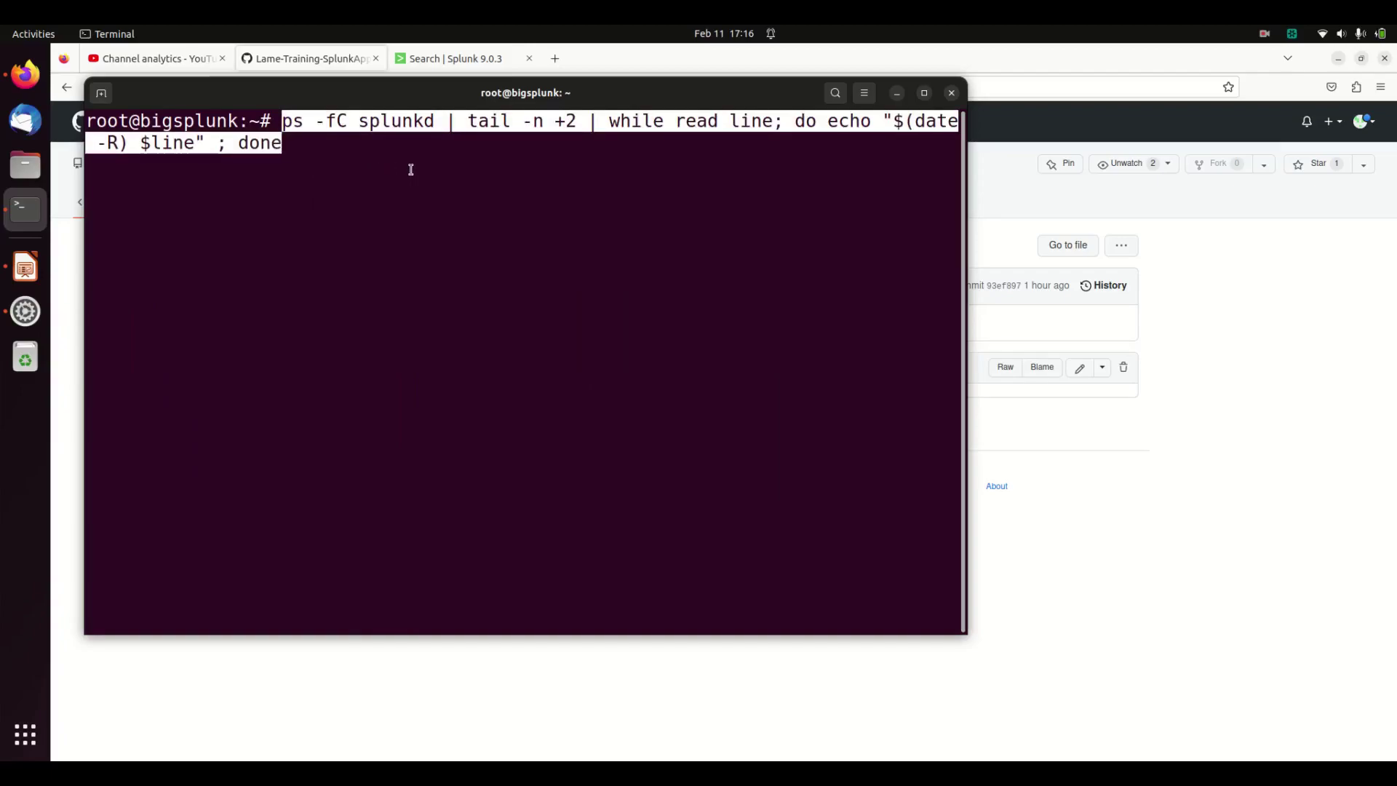
{"action": "key", "text": "Return"}
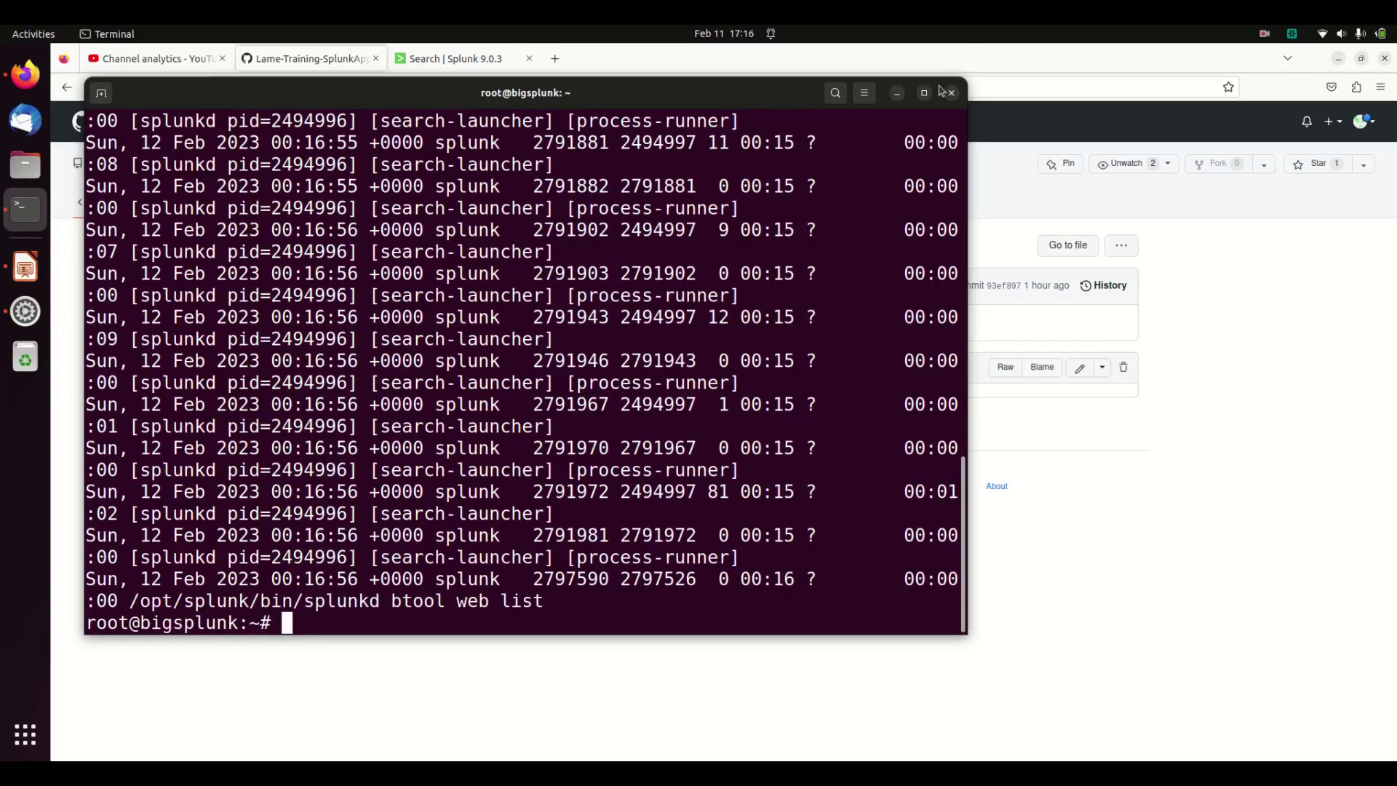
{"action": "left_click", "coordinate": [924, 93]}
{"action": "scroll", "coordinate": [452, 301], "scroll_direction": "up", "scroll_amount": 4}
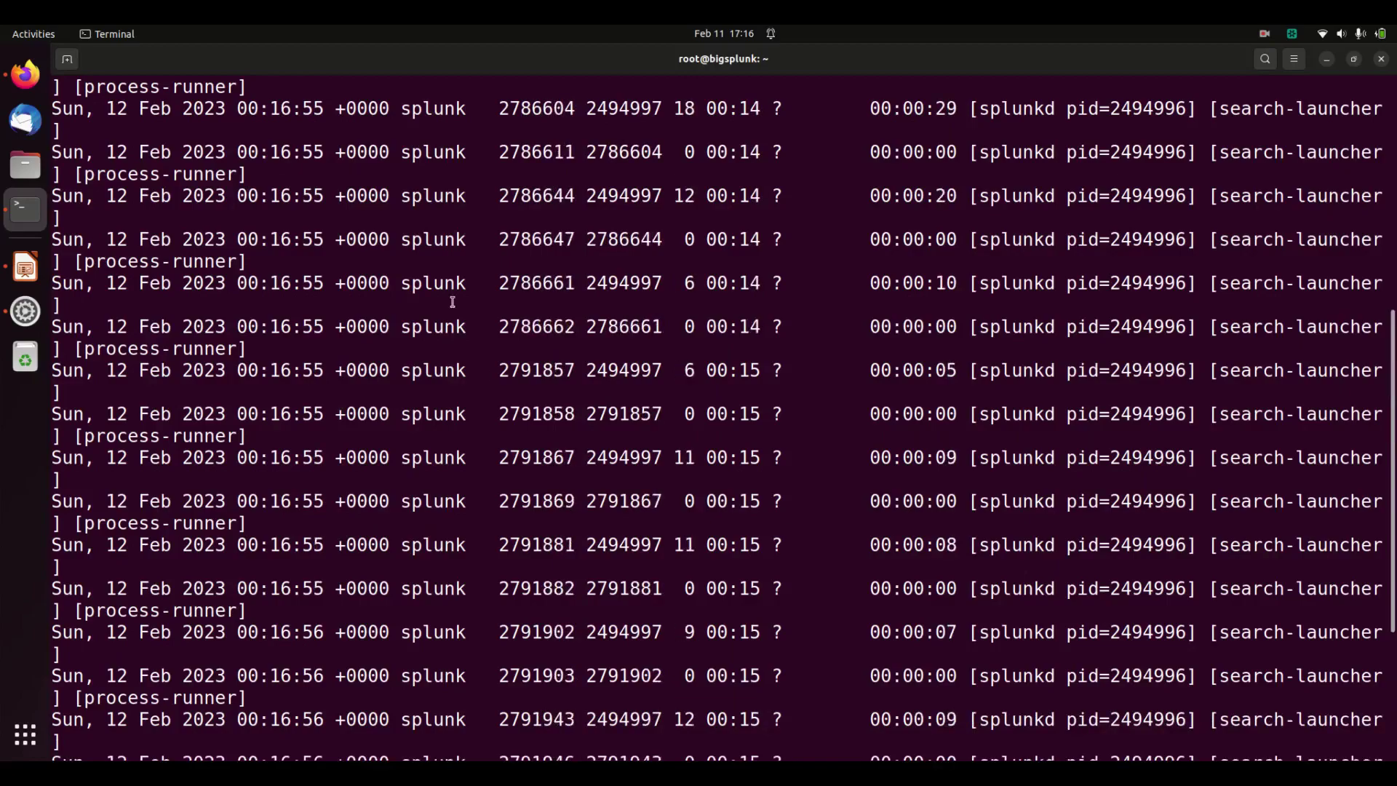
{"action": "scroll", "coordinate": [452, 301], "scroll_direction": "up", "scroll_amount": 7}
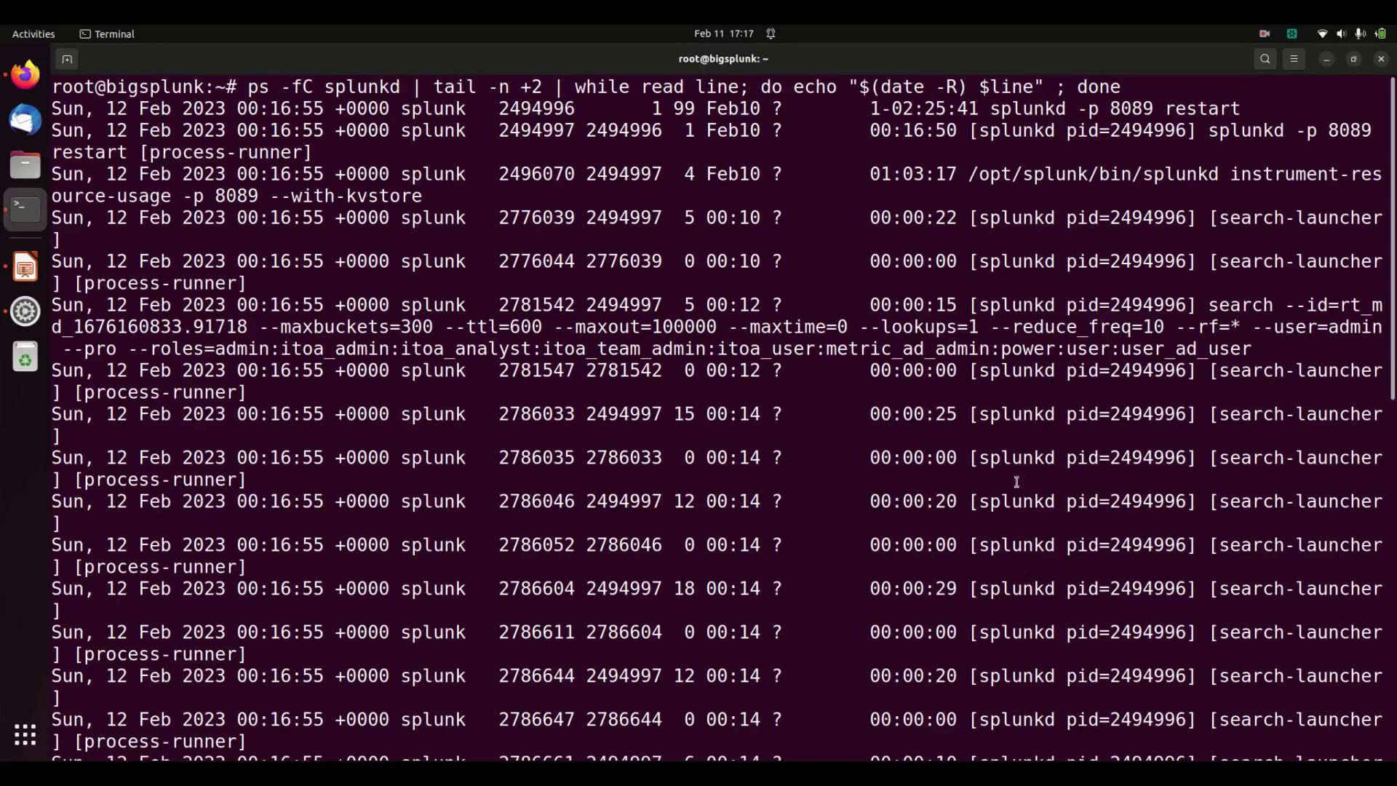
{"action": "scroll", "coordinate": [758, 537], "scroll_direction": "down", "scroll_amount": 7}
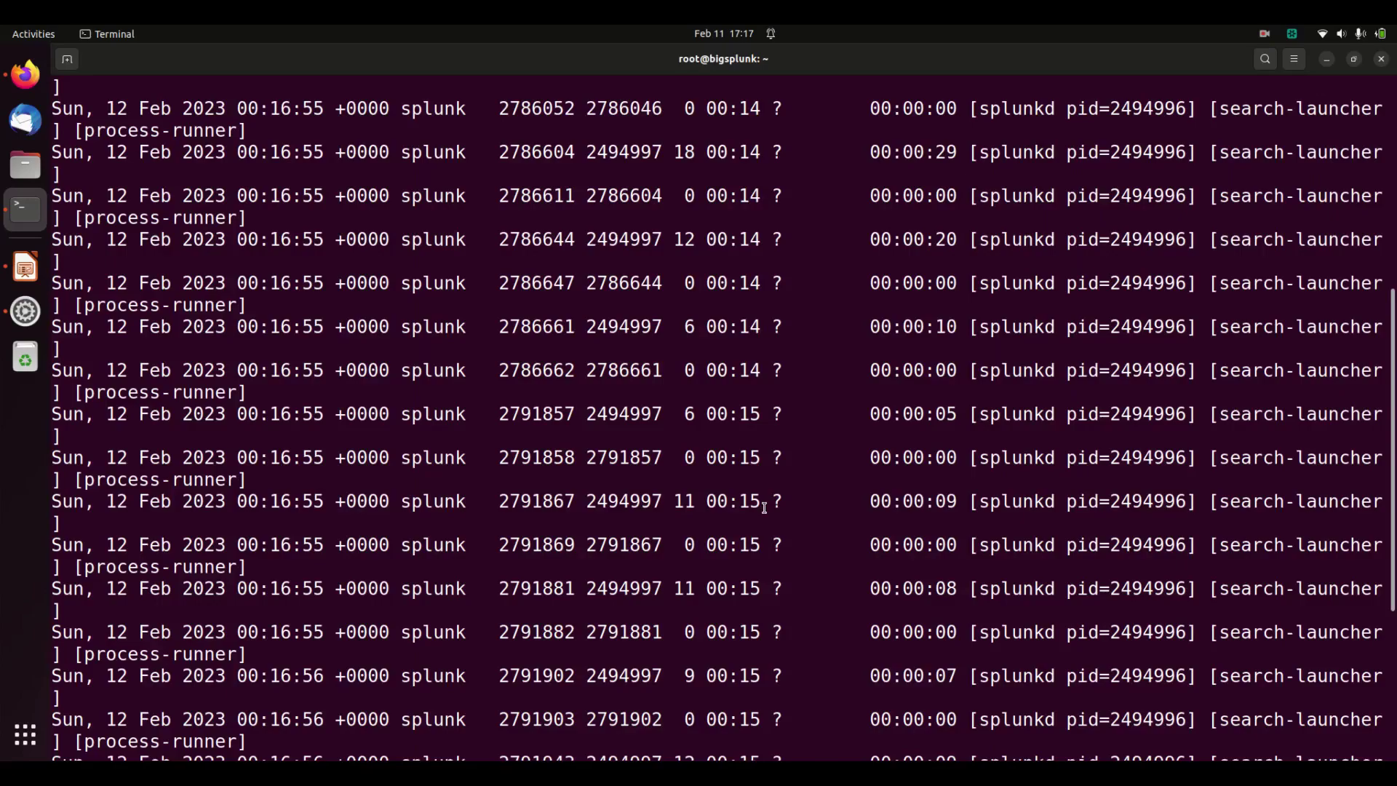
{"action": "type", "text": "clear"}
{"action": "key", "text": "Return"}
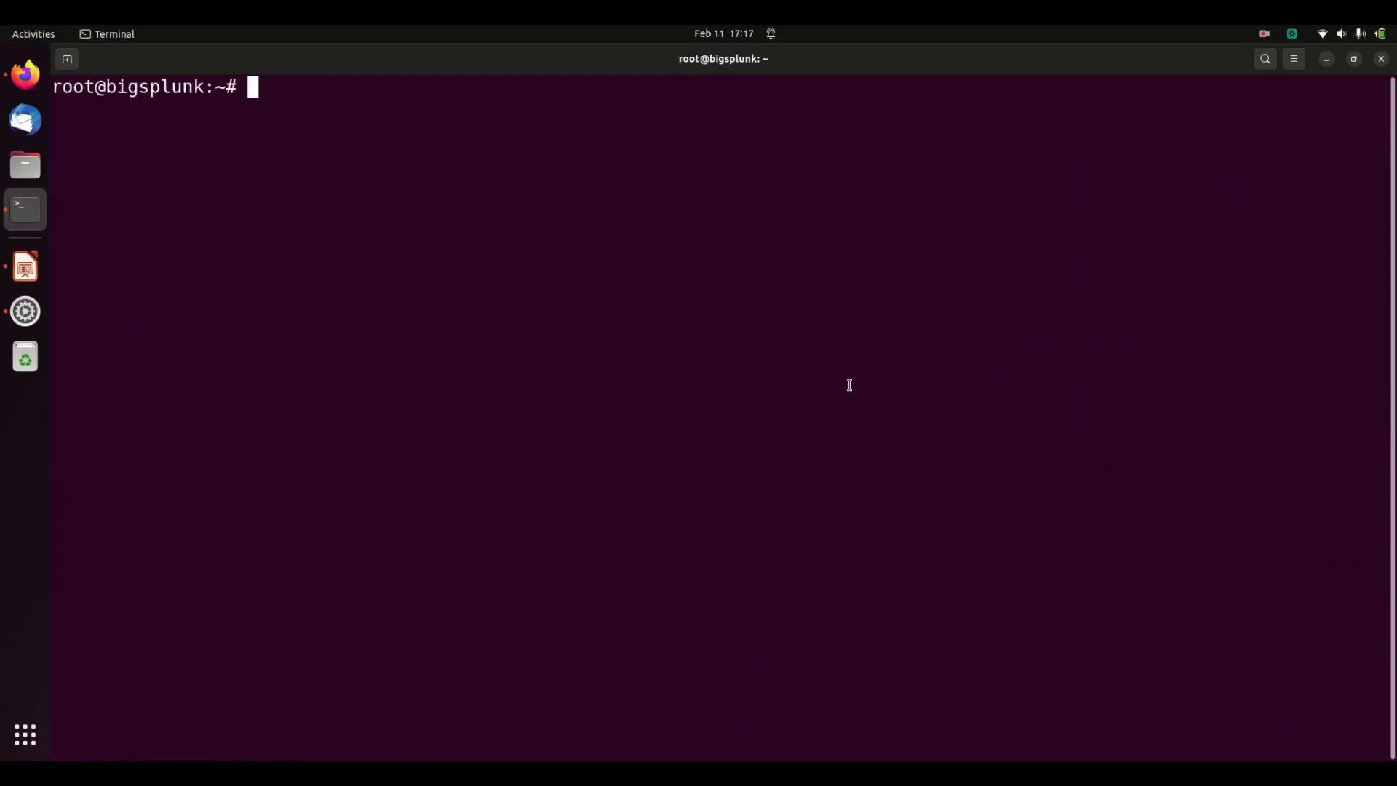
Look over the create_splunk_user_acct script on GitHub, then open Splunk's Settings menu
{"action": "left_click", "coordinate": [27, 77]}
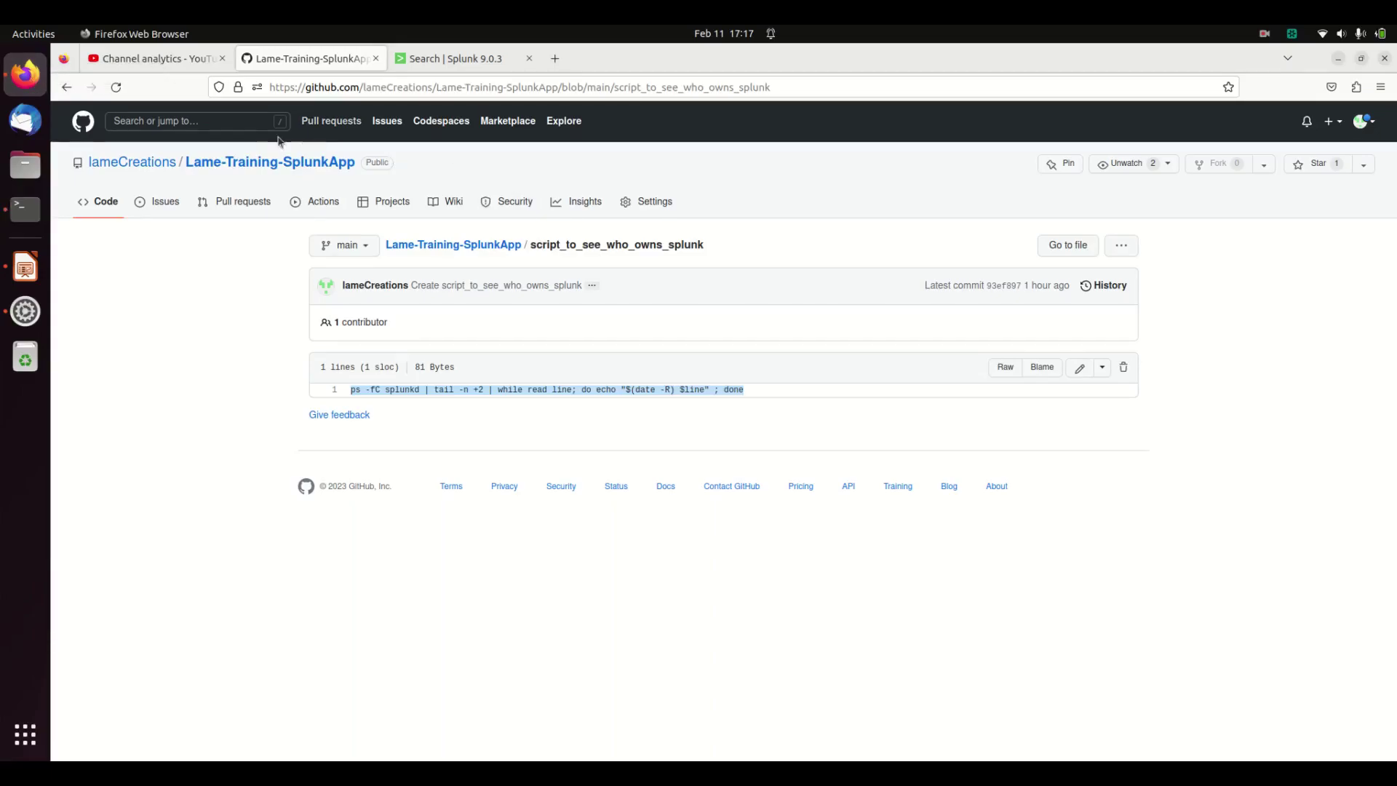
{"action": "left_click", "coordinate": [66, 88]}
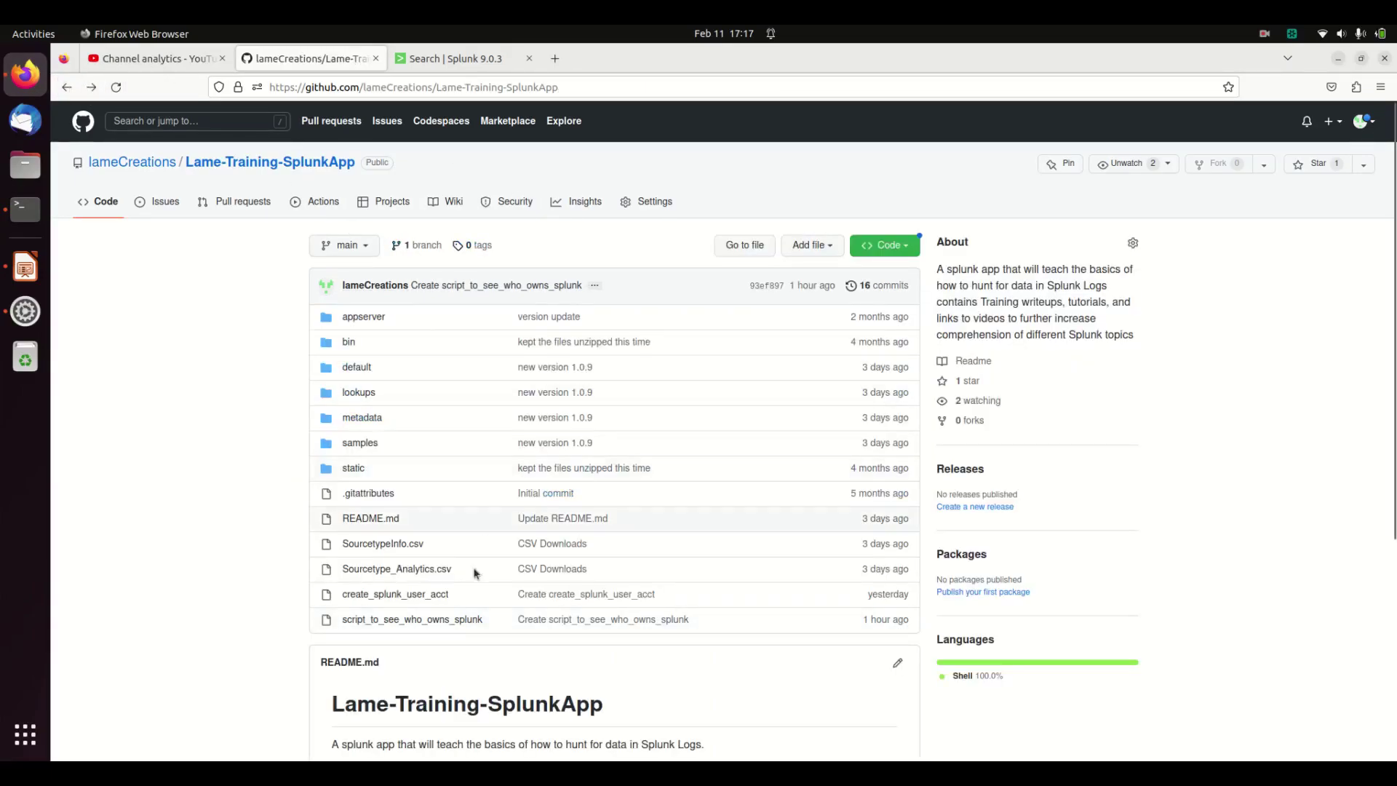
{"action": "left_click", "coordinate": [415, 594]}
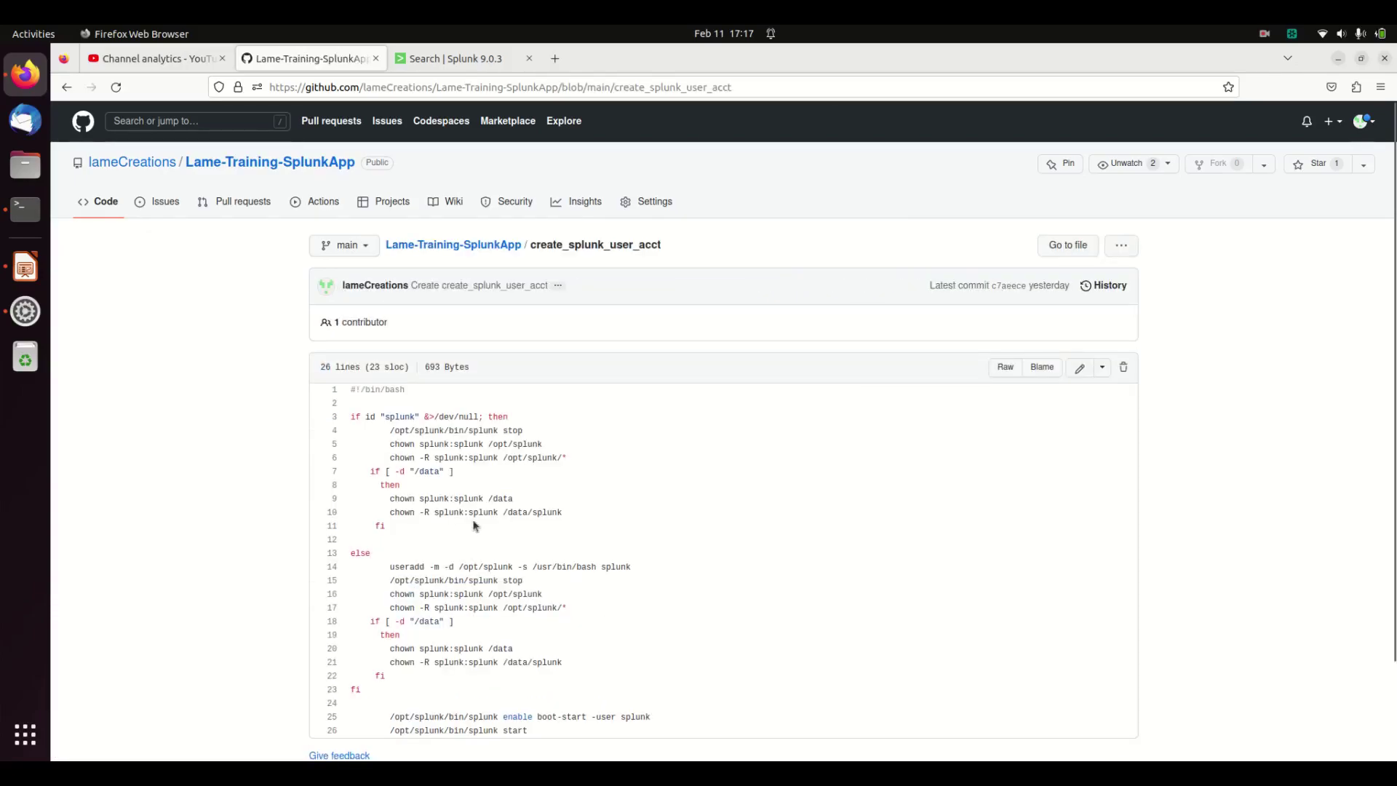
{"action": "left_click_drag", "start_coordinate": [350, 389], "coordinate": [612, 730]}
{"action": "scroll", "coordinate": [610, 729], "scroll_direction": "down", "scroll_amount": 2}
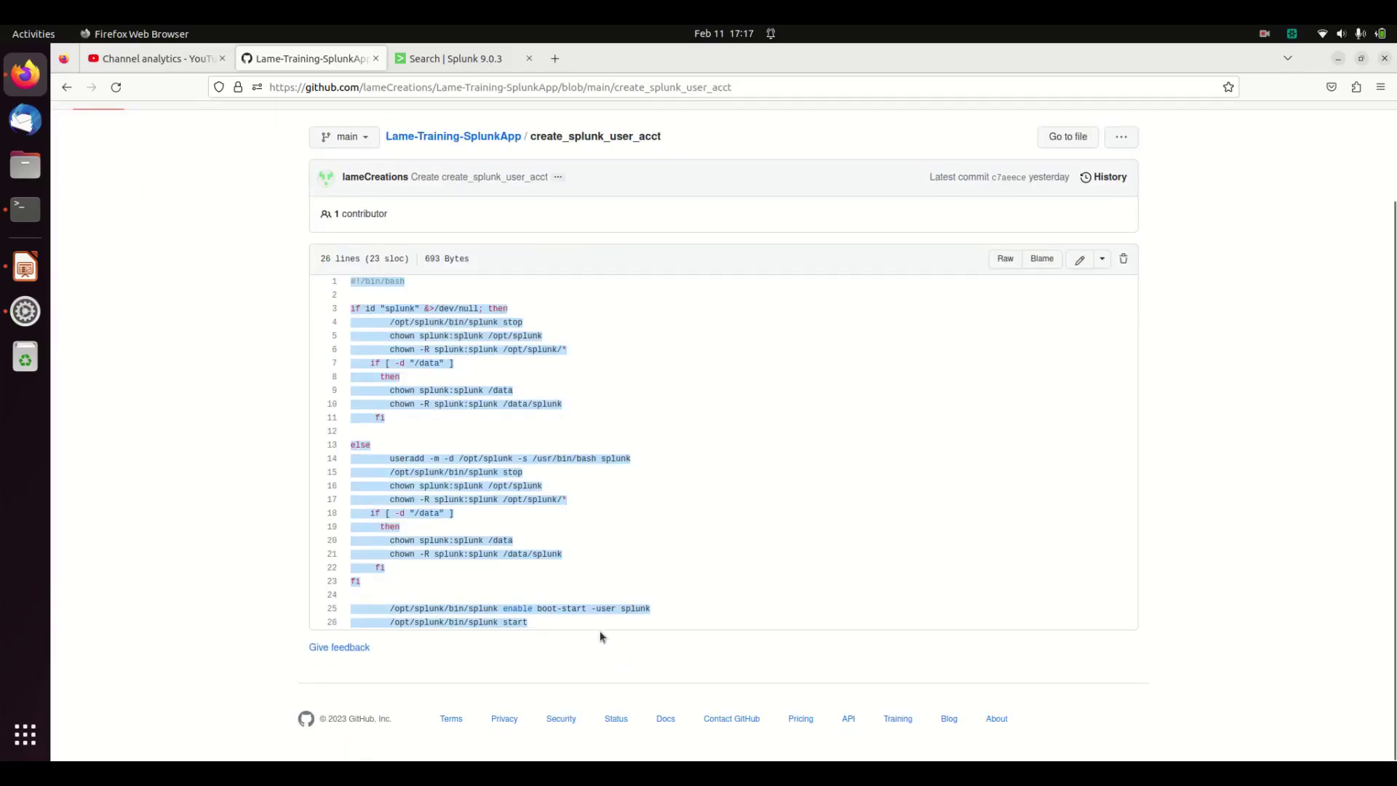
{"action": "left_click", "coordinate": [528, 569]}
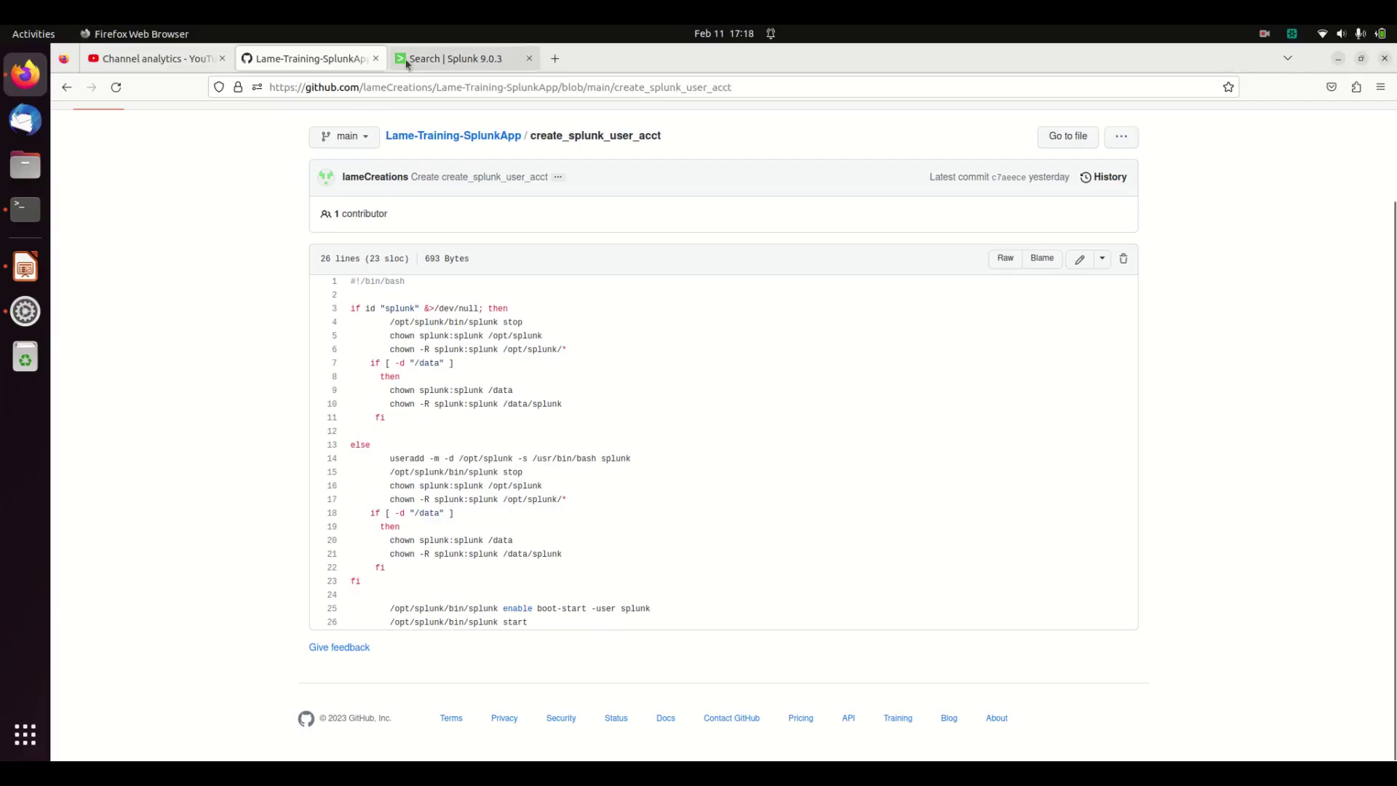
{"action": "left_click", "coordinate": [449, 58]}
{"action": "left_click", "coordinate": [1039, 154]}
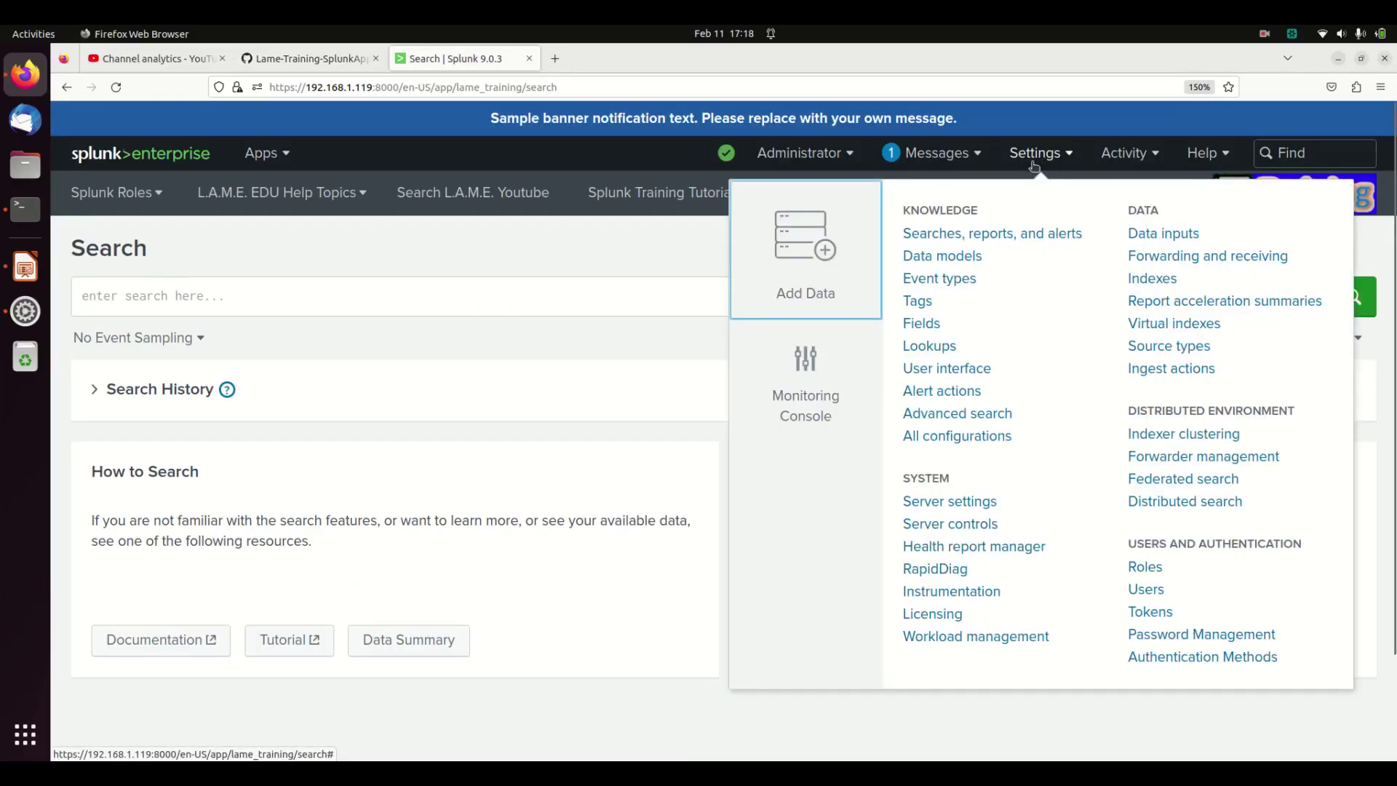
Change into the lame_scripts folder under the home directory
{"action": "left_click", "coordinate": [24, 210]}
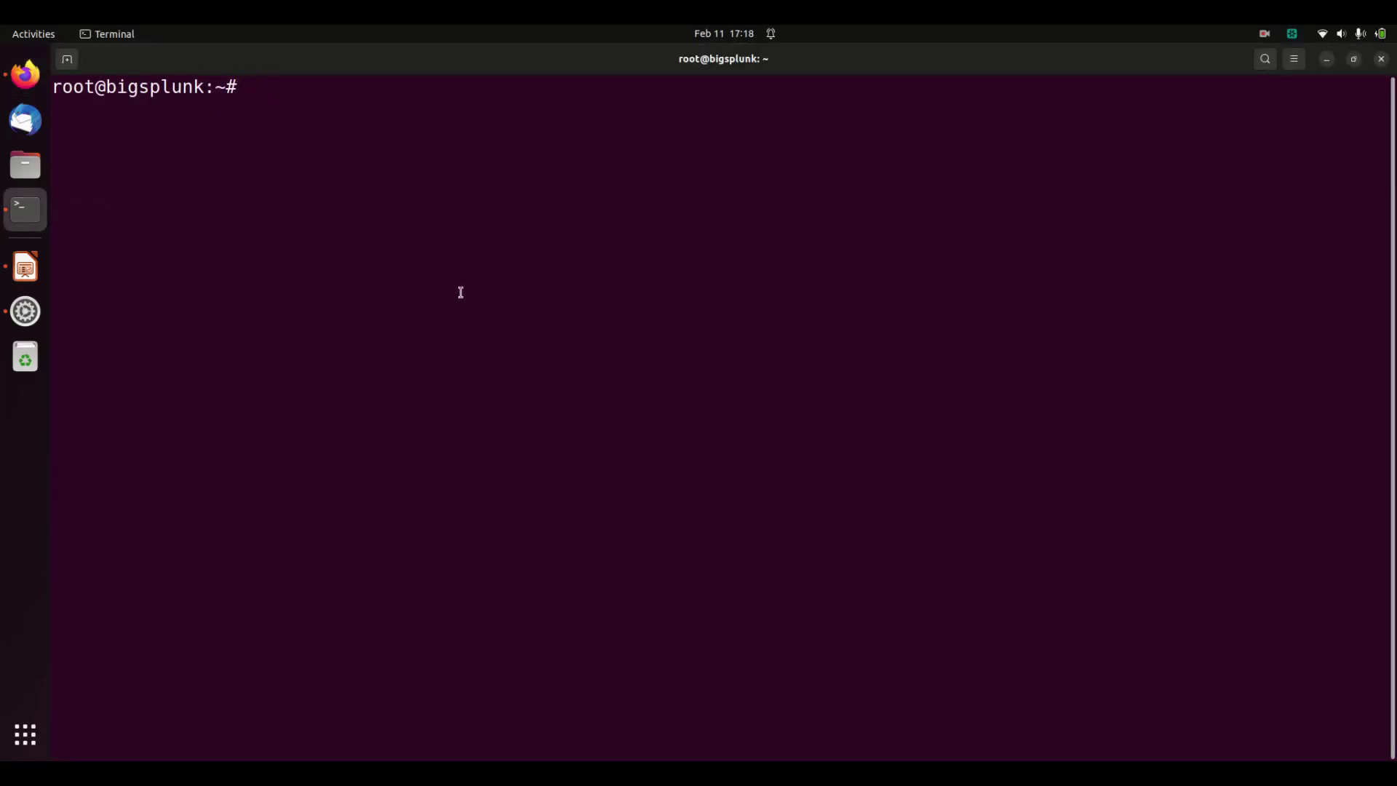
{"action": "type", "text": "cd/ hom"}
{"action": "key", "text": "BackSpace"}
{"action": "key", "text": "BackSpace"}
{"action": "key", "text": "BackSpace"}
{"action": "key", "text": "BackSpace"}
{"action": "key", "text": "BackSpace"}
{"action": "type", "text": "/h"}
{"action": "key", "text": "Tab"}
{"action": "type", "text": "tr"}
{"action": "key", "text": "Tab"}
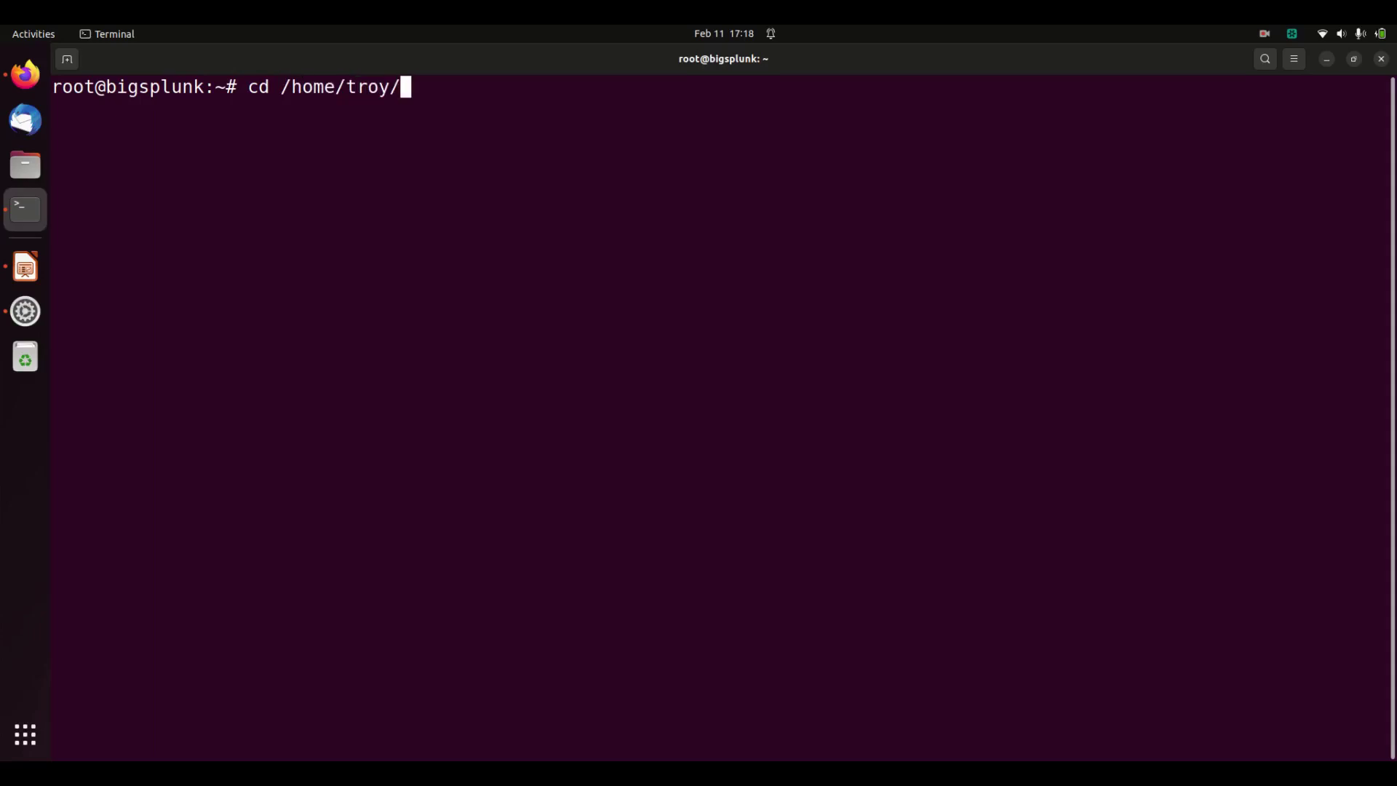
{"action": "type", "text": "lame_sc"}
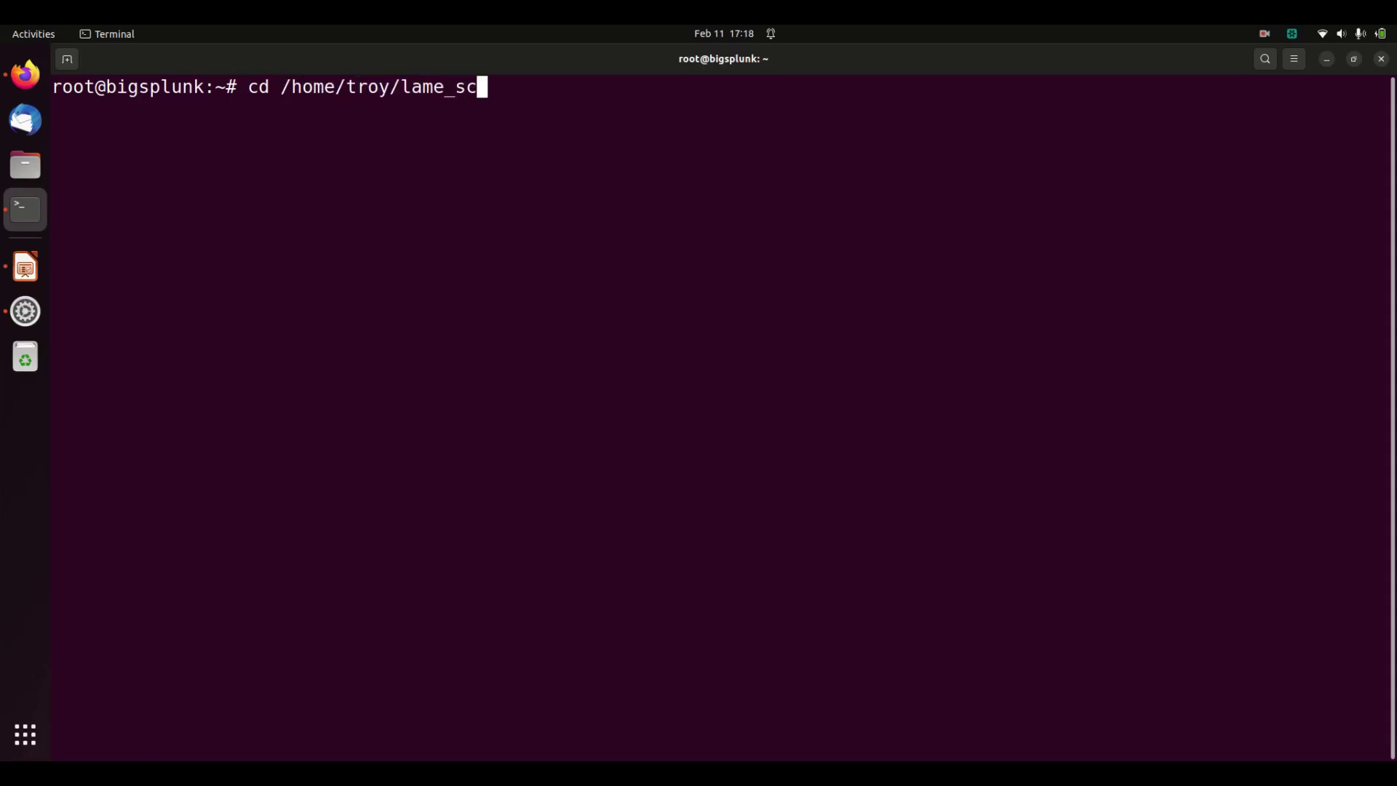
{"action": "key", "text": "Tab"}
{"action": "key", "text": "Return"}
{"action": "type", "text": "ls"}
{"action": "key", "text": "Return"}
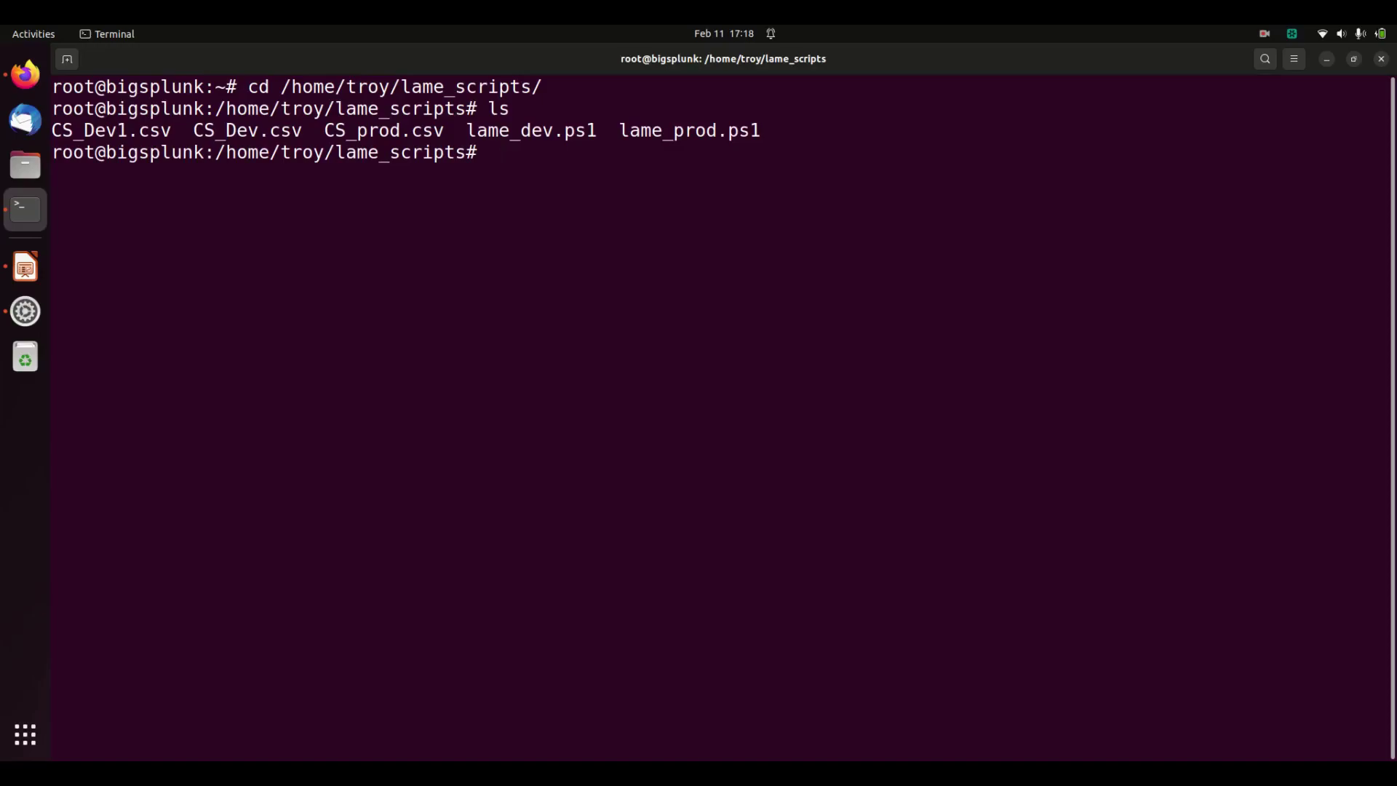
Create monitorWhoOwnsSplunk.sh in vi containing the pasted splunkd ps one-liner and save it
{"action": "type", "text": "nano"}
{"action": "key", "text": "BackSpace"}
{"action": "key", "text": "BackSpace"}
{"action": "key", "text": "BackSpace"}
{"action": "key", "text": "BackSpace"}
{"action": "key", "text": "BackSpace"}
{"action": "type", "text": "n"}
{"action": "key", "text": "BackSpace"}
{"action": "type", "text": "vi "}
{"action": "type", "text": "change"}
{"action": "key", "text": "BackSpace"}
{"action": "key", "text": "BackSpace"}
{"action": "key", "text": "BackSpace"}
{"action": "key", "text": "BackSpace"}
{"action": "key", "text": "BackSpace"}
{"action": "key", "text": "BackSpace"}
{"action": "type", "text": "monitorW"}
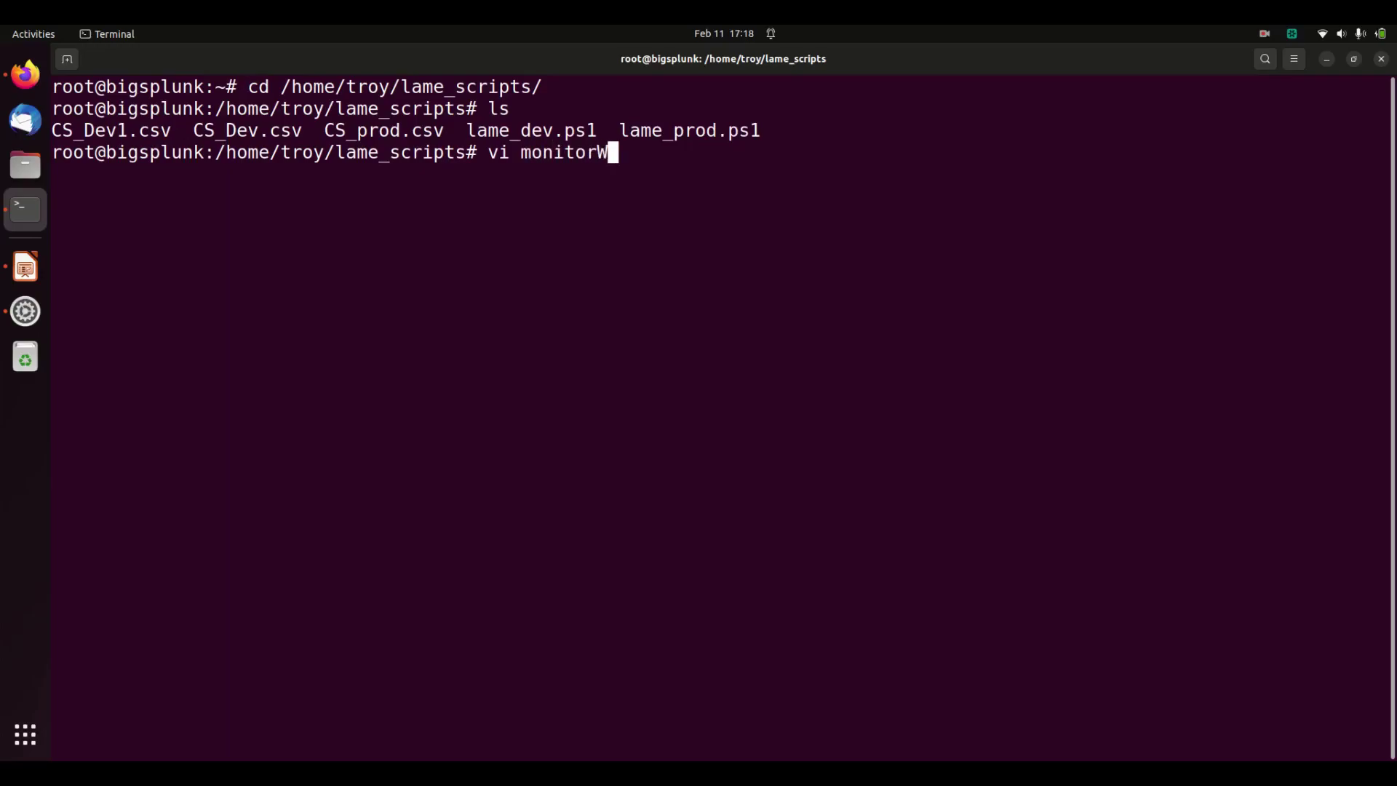
{"action": "type", "text": "hoOwnsSplu"}
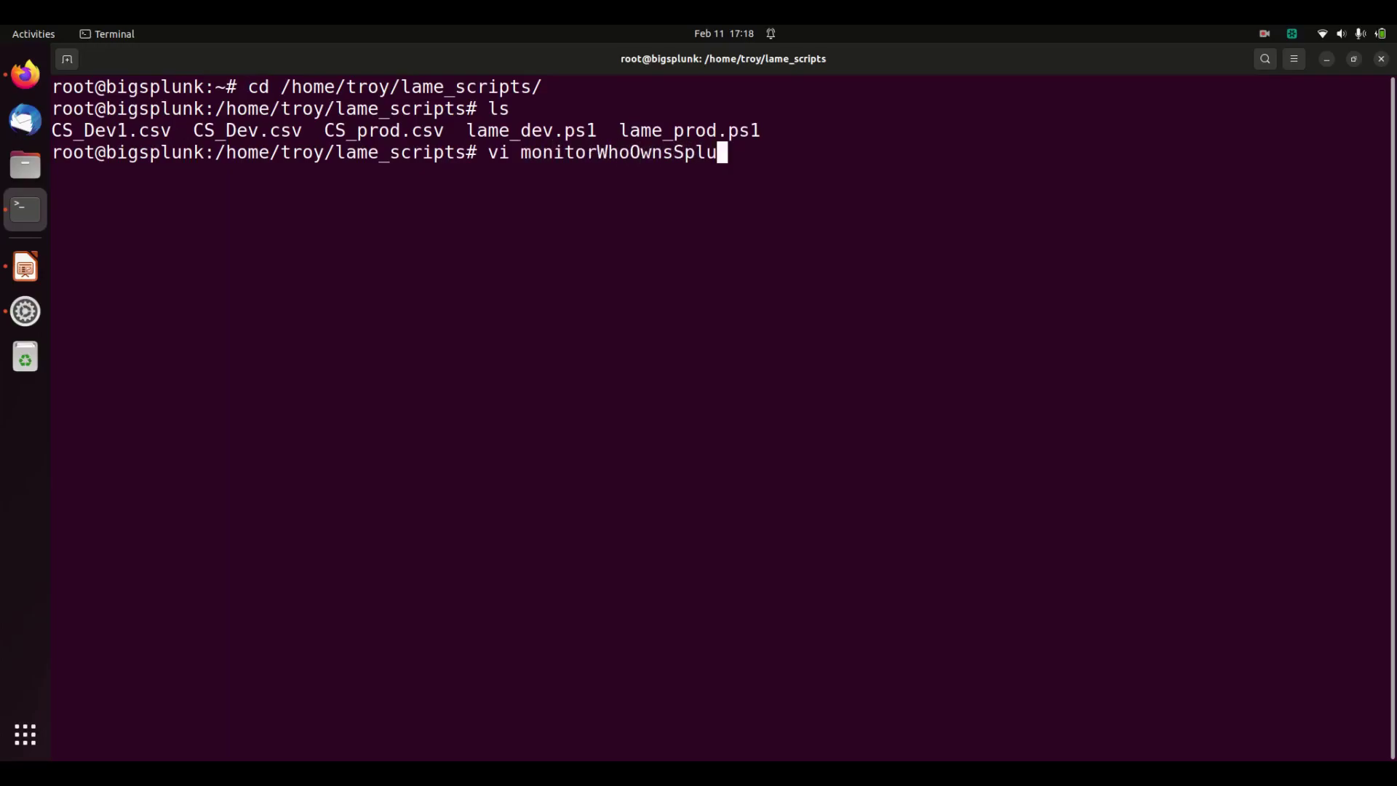
{"action": "type", "text": "nk.sh"}
{"action": "key", "text": "Return"}
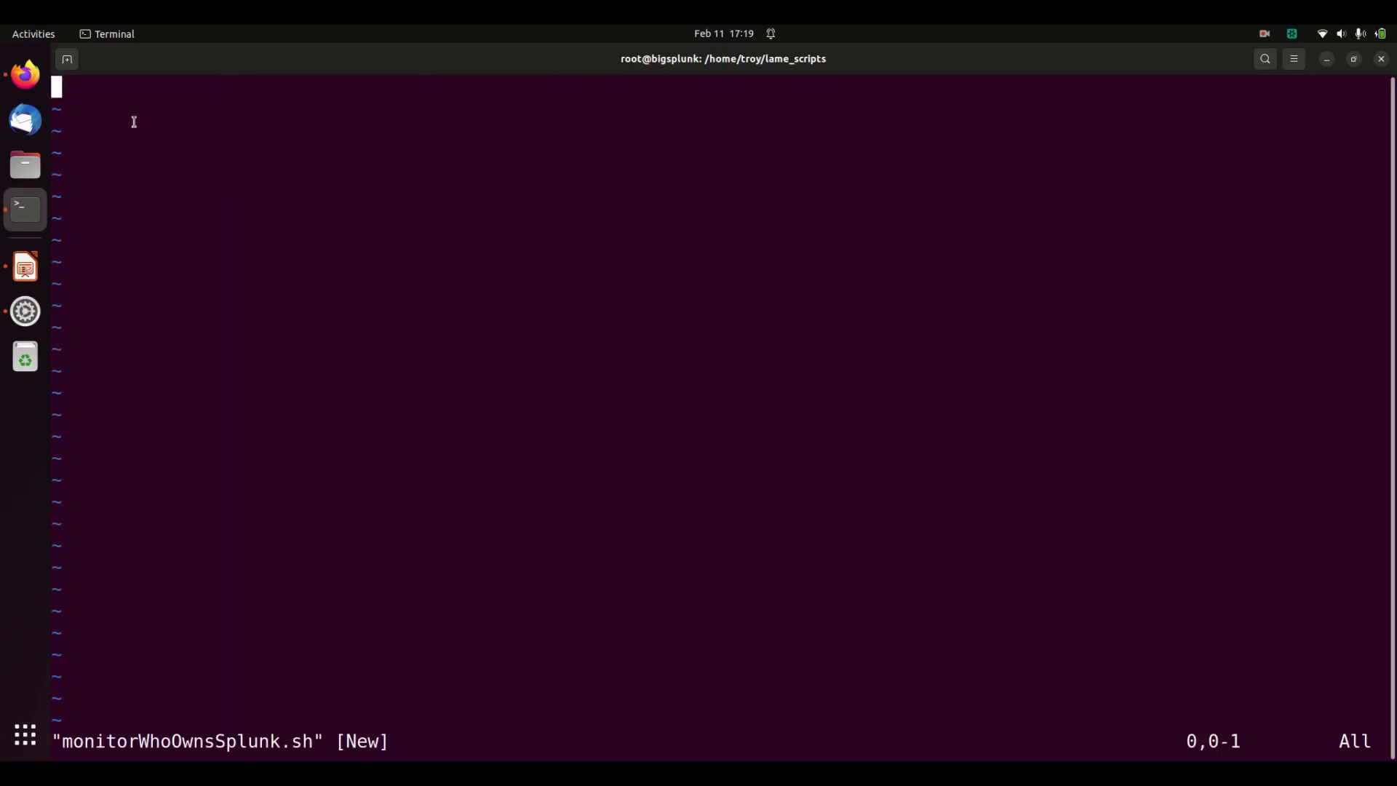
{"action": "right_click", "coordinate": [135, 104]}
{"action": "left_click", "coordinate": [169, 148]}
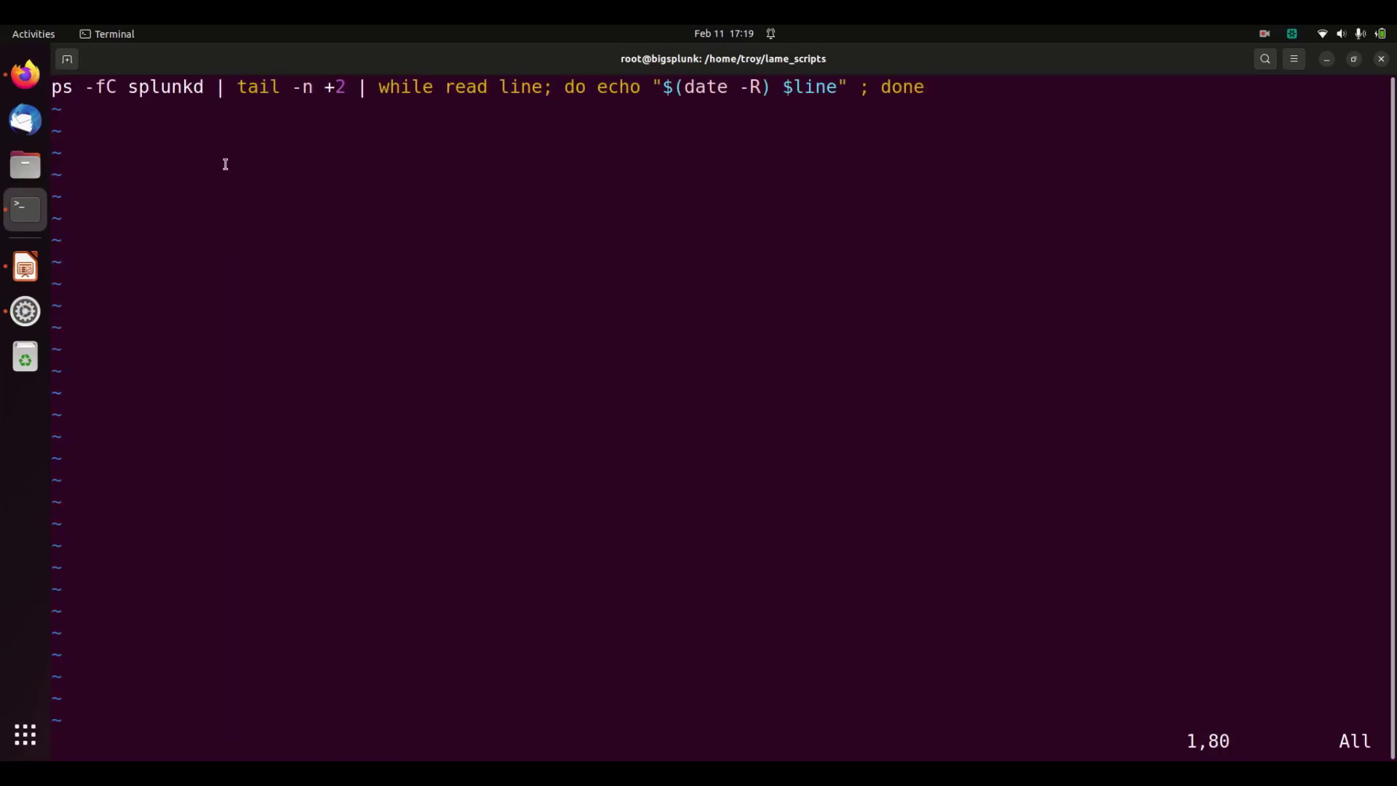
{"action": "type", "text": ":wq"}
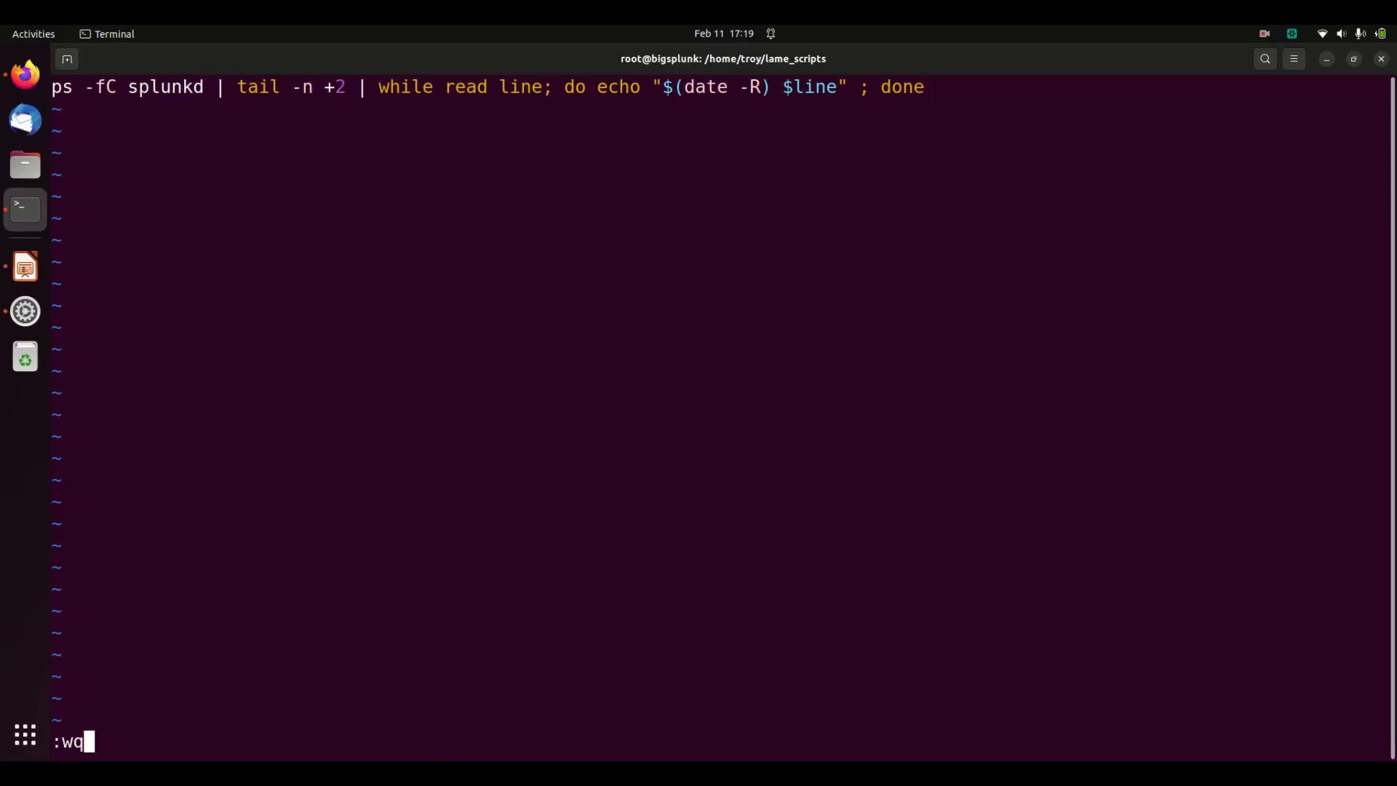
{"action": "key", "text": "Return"}
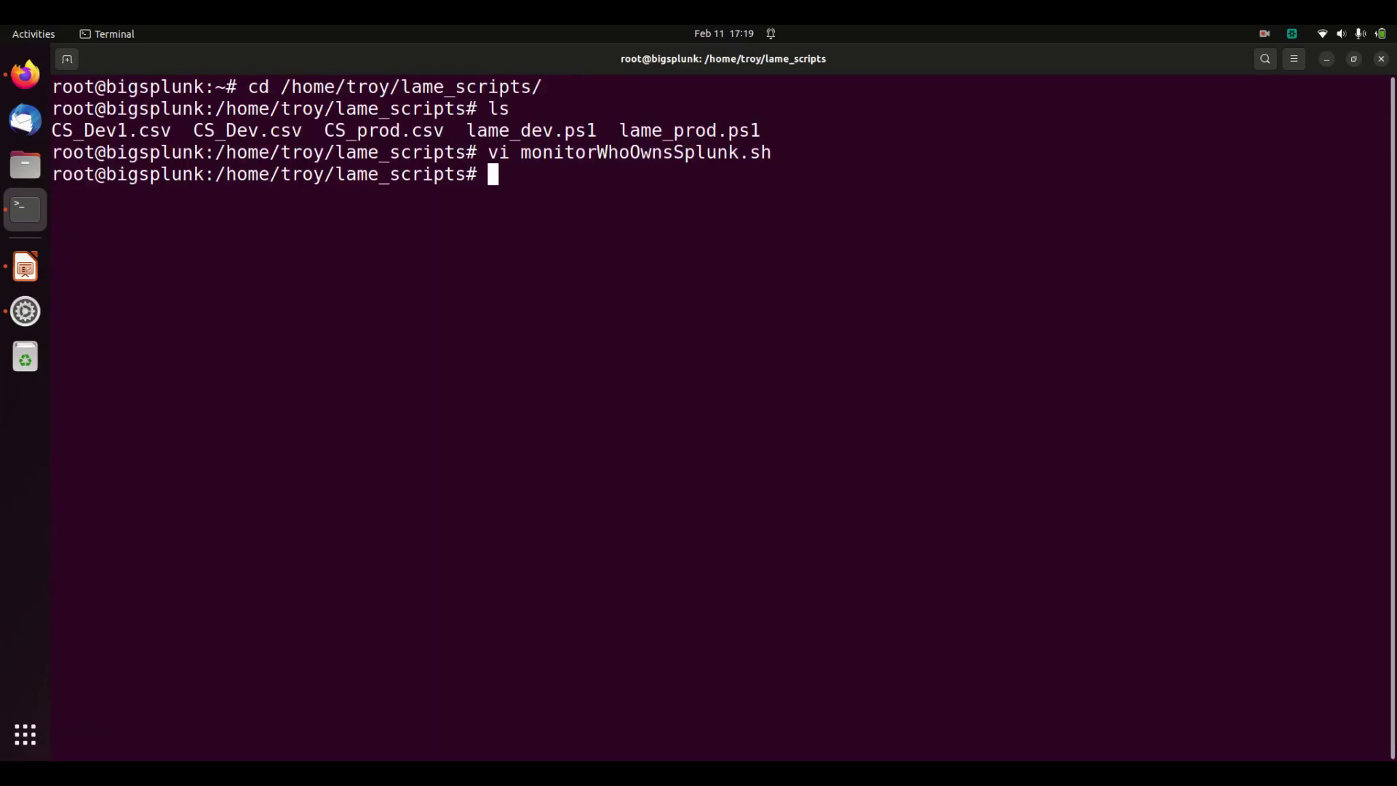
Make monitorWhoOwnsSplunk.sh executable with chmod +x and list the folder
{"action": "type", "text": "chmod "}
{"action": "type", "text": "+x "}
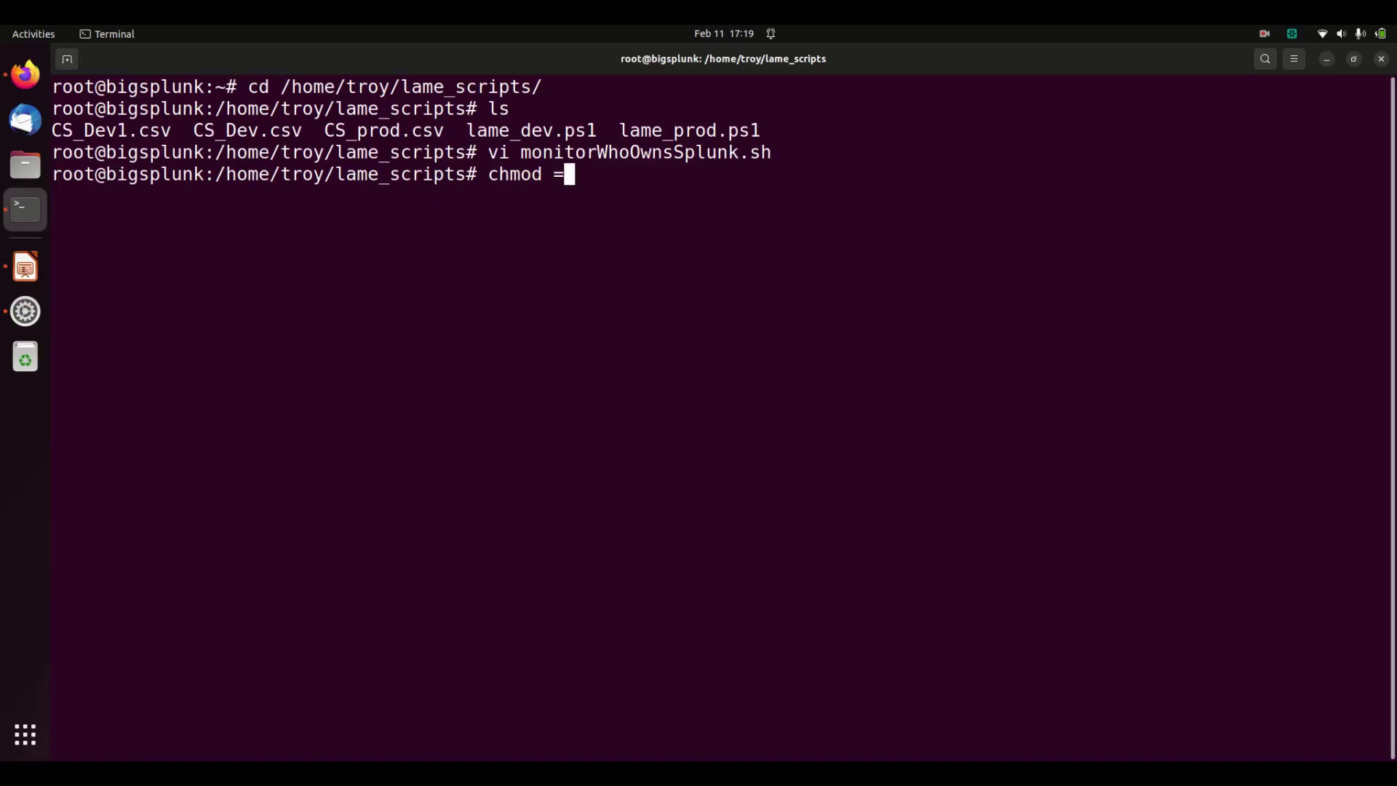
{"action": "type", "text": "mo"}
{"action": "key", "text": "Tab"}
{"action": "key", "text": "Return"}
{"action": "type", "text": "ls"}
{"action": "key", "text": "Return"}
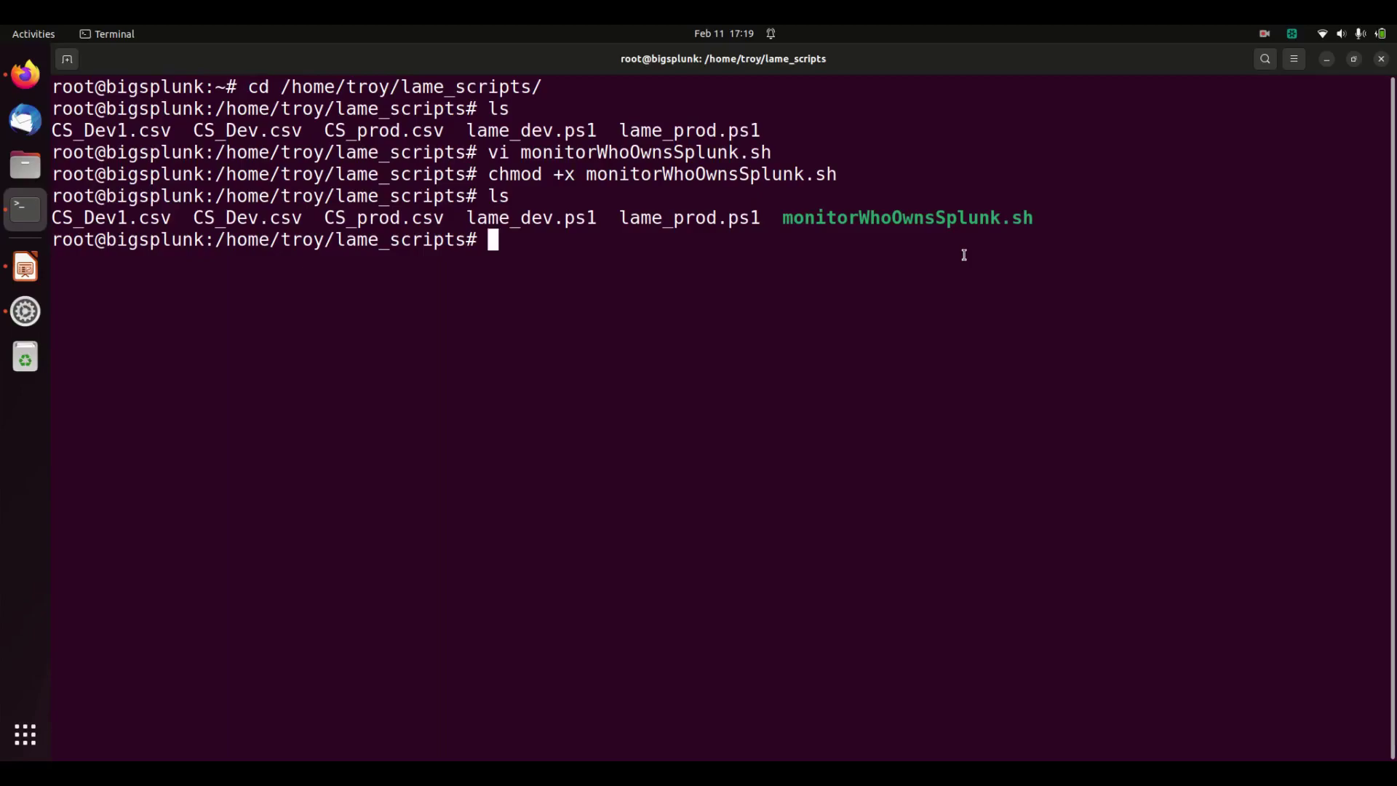
Move monitorWhoOwnsSplunk.sh into /opt/splunk/bin/scripts/
{"action": "type", "text": "mv /opt/splunk"}
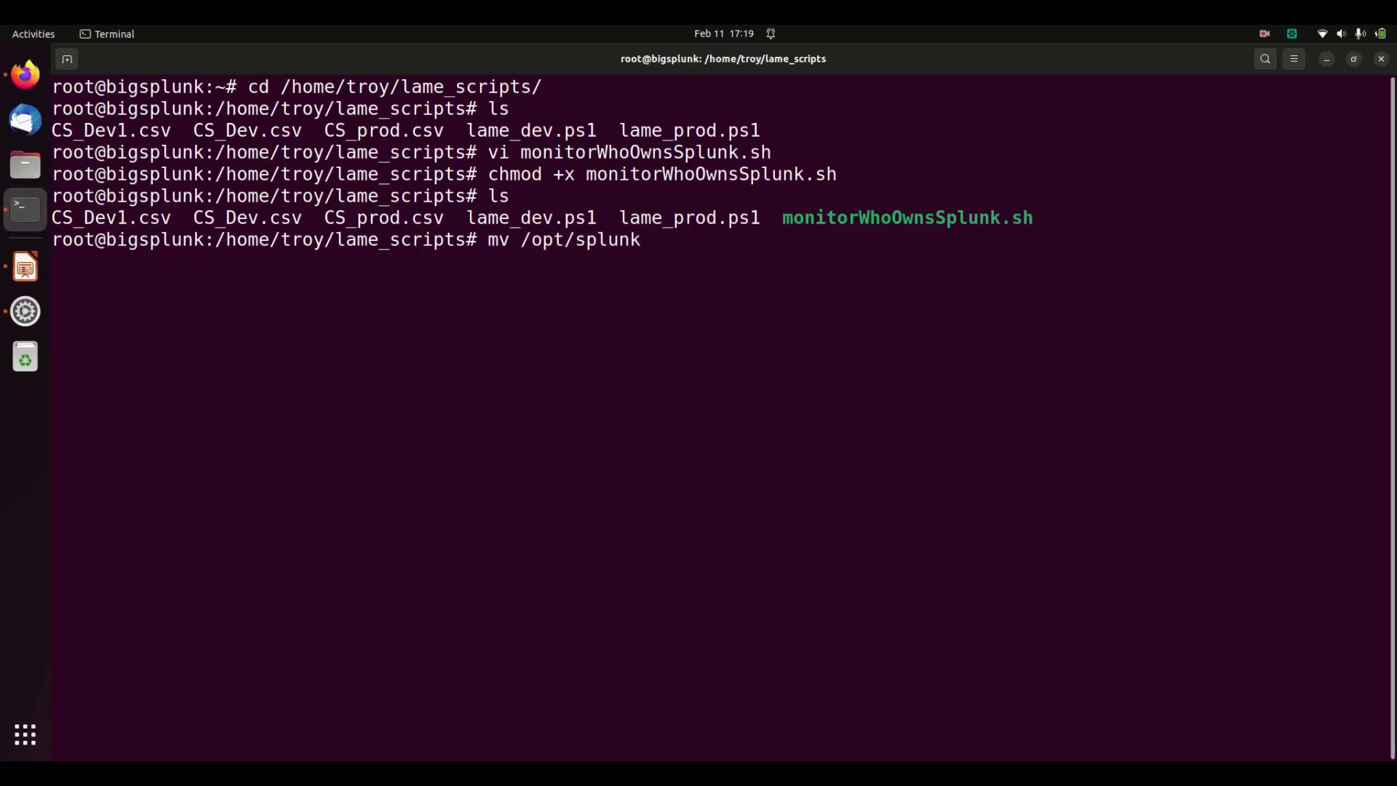
{"action": "type", "text": "/bin/scripts/"}
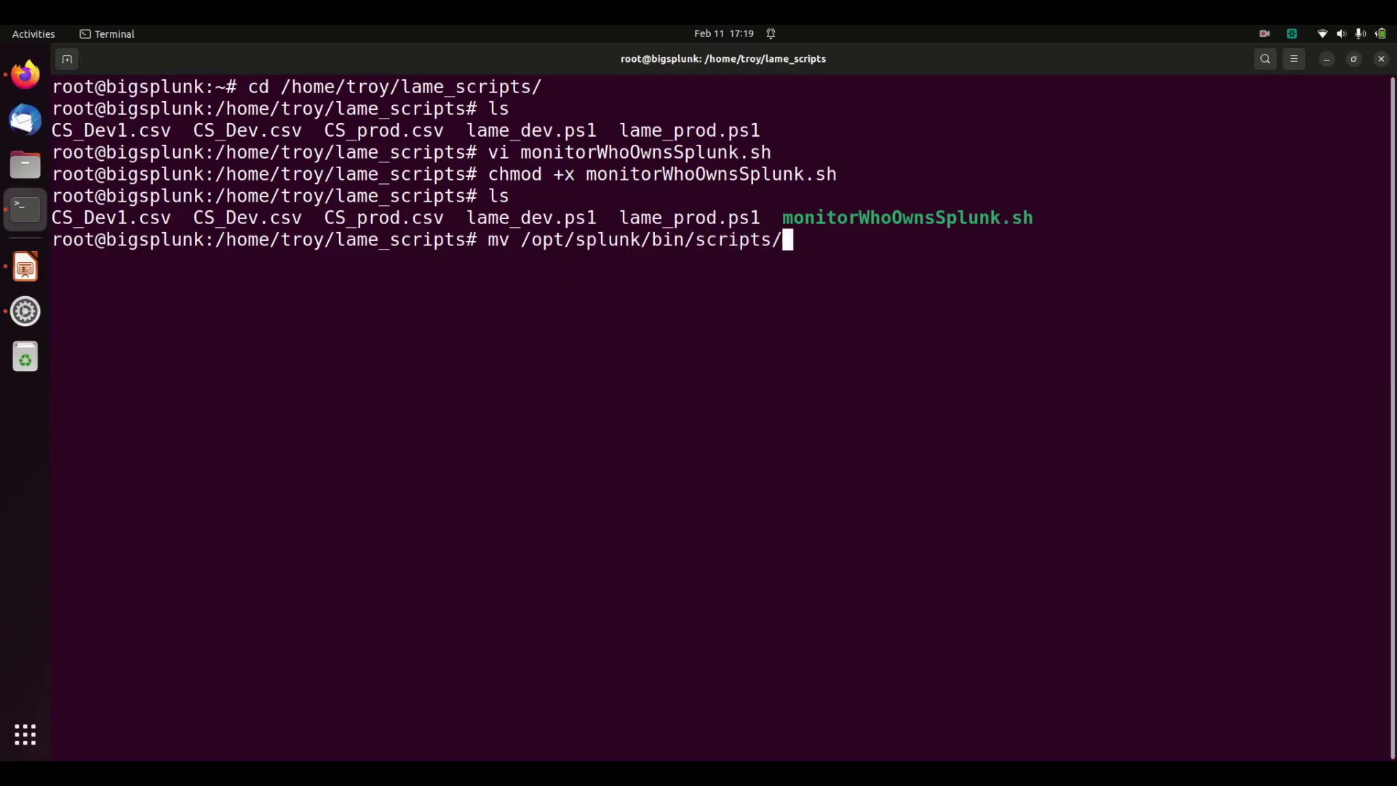
{"action": "key", "text": "Return"}
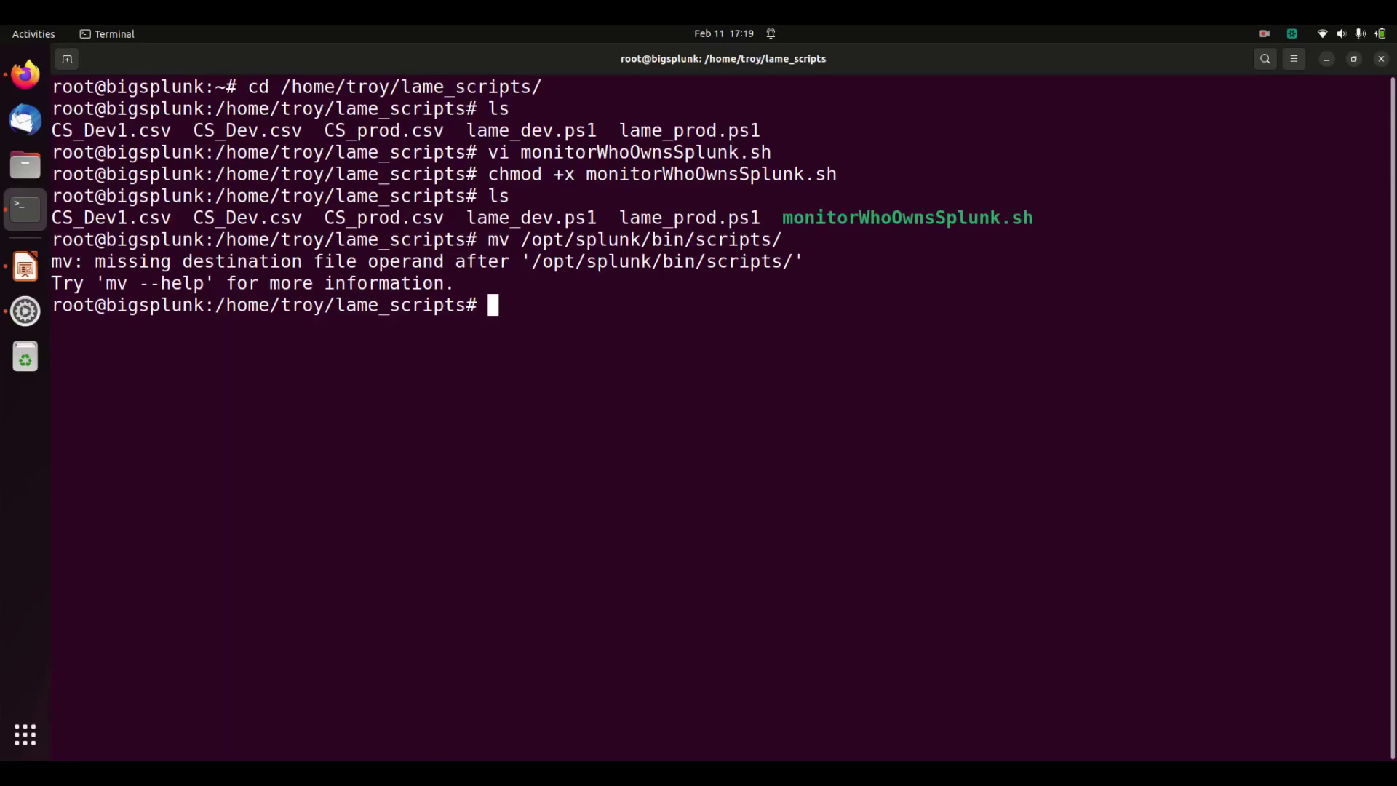
{"action": "key", "text": "Up"}
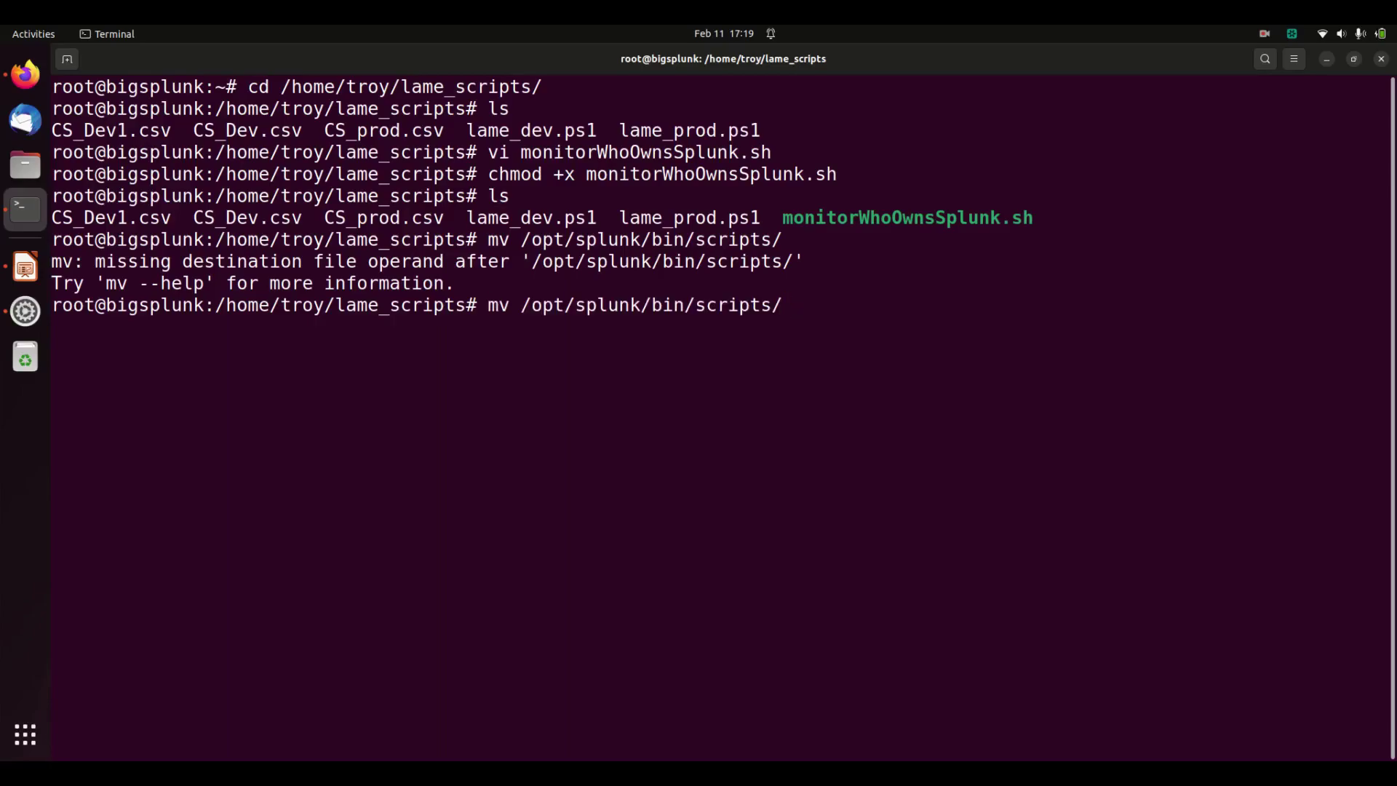
{"action": "key", "text": "Left"}
{"action": "key", "text": "Left"}
{"action": "key", "text": "Left"}
{"action": "key", "text": "Left"}
{"action": "key", "text": "Left"}
{"action": "key", "text": "Left"}
{"action": "key", "text": "Left"}
{"action": "key", "text": "Left"}
{"action": "key", "text": "Left"}
{"action": "key", "text": "Left"}
{"action": "key", "text": "Left"}
{"action": "key", "text": "Left"}
{"action": "key", "text": "Left"}
{"action": "key", "text": "Left"}
{"action": "key", "text": "Left"}
{"action": "key", "text": "Left"}
{"action": "key", "text": "Left"}
{"action": "key", "text": "Left"}
{"action": "key", "text": "Left"}
{"action": "key", "text": "Left"}
{"action": "key", "text": "Left"}
{"action": "key", "text": "Left"}
{"action": "key", "text": "Left"}
{"action": "key", "text": "Left"}
{"action": "key", "text": "Left"}
{"action": "key", "text": "Left"}
{"action": "key", "text": "Left"}
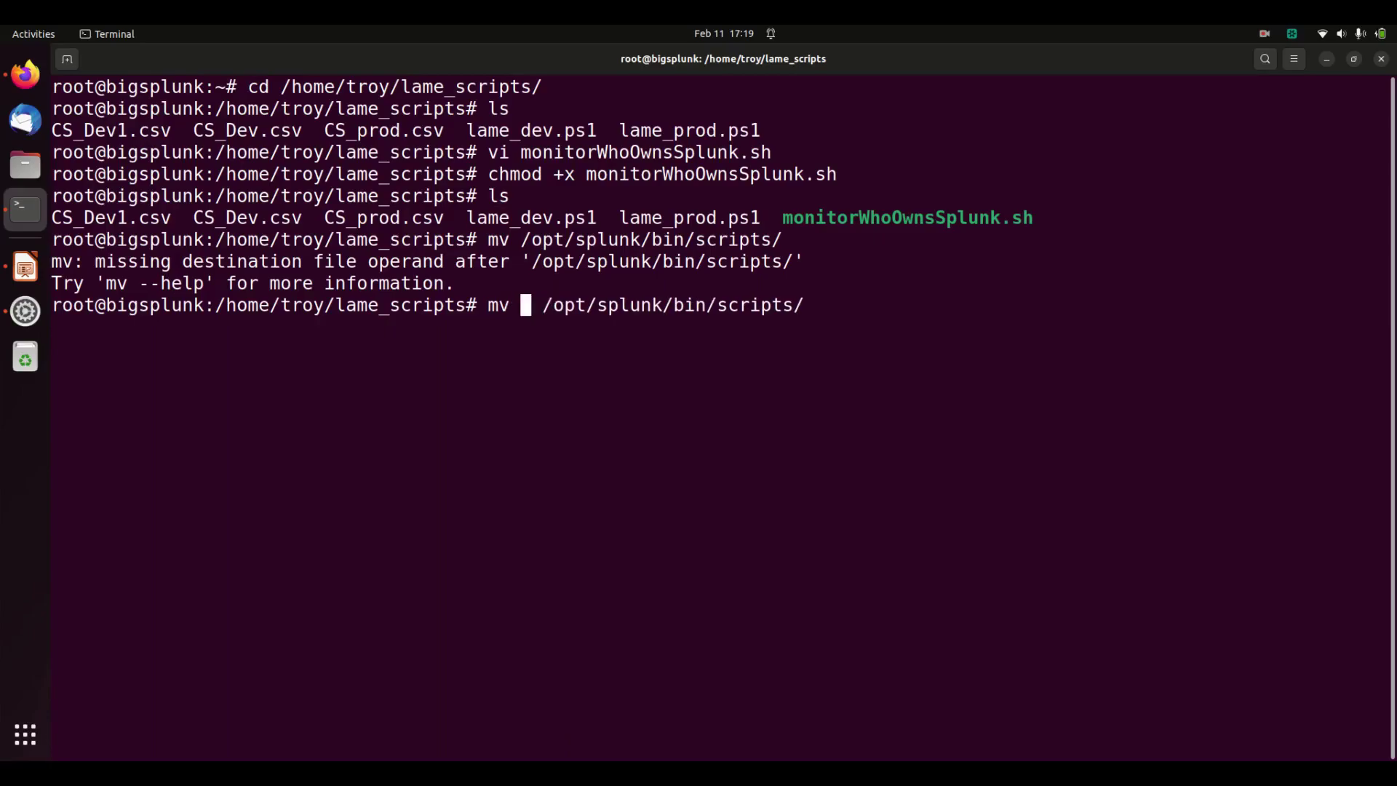
{"action": "type", "text": "moni"}
{"action": "key", "text": "Tab"}
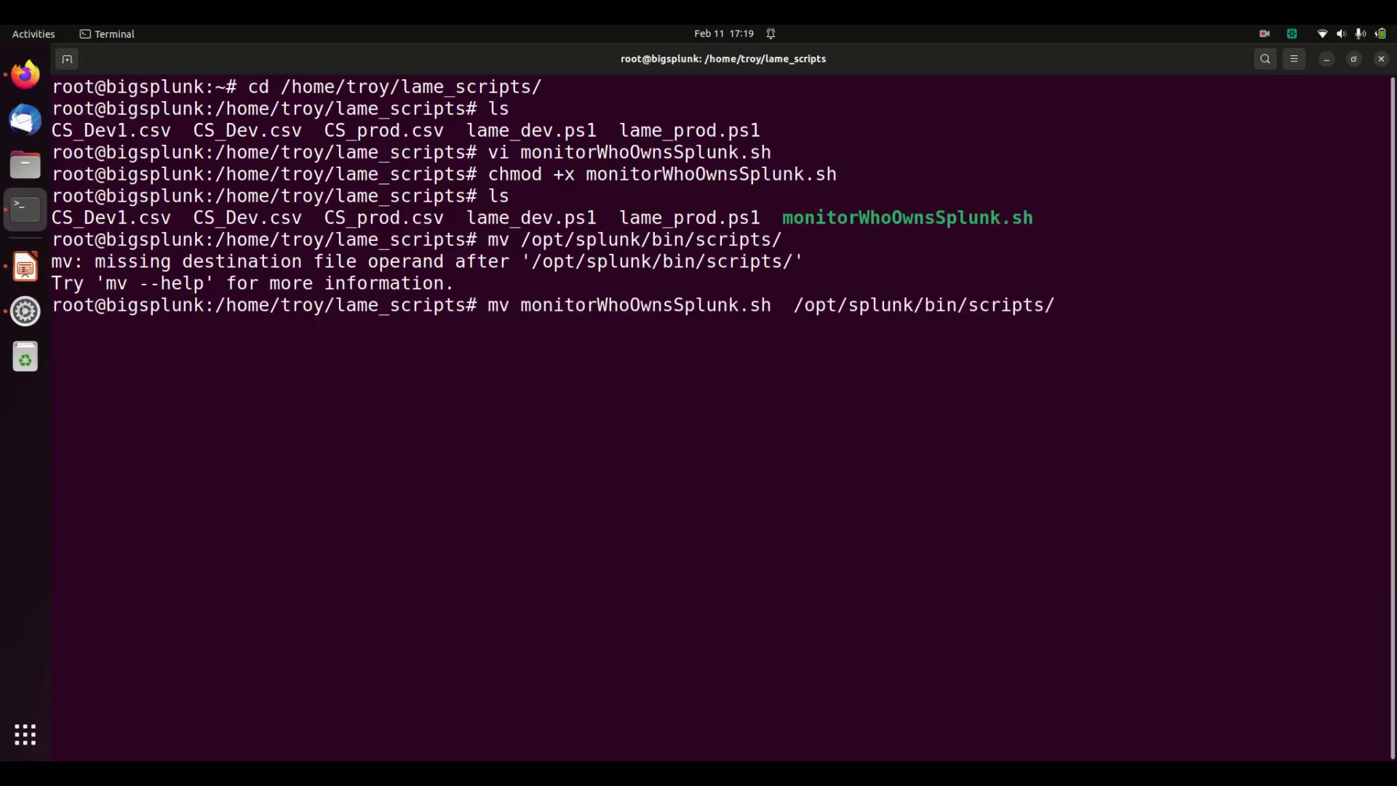
{"action": "key", "text": "Return"}
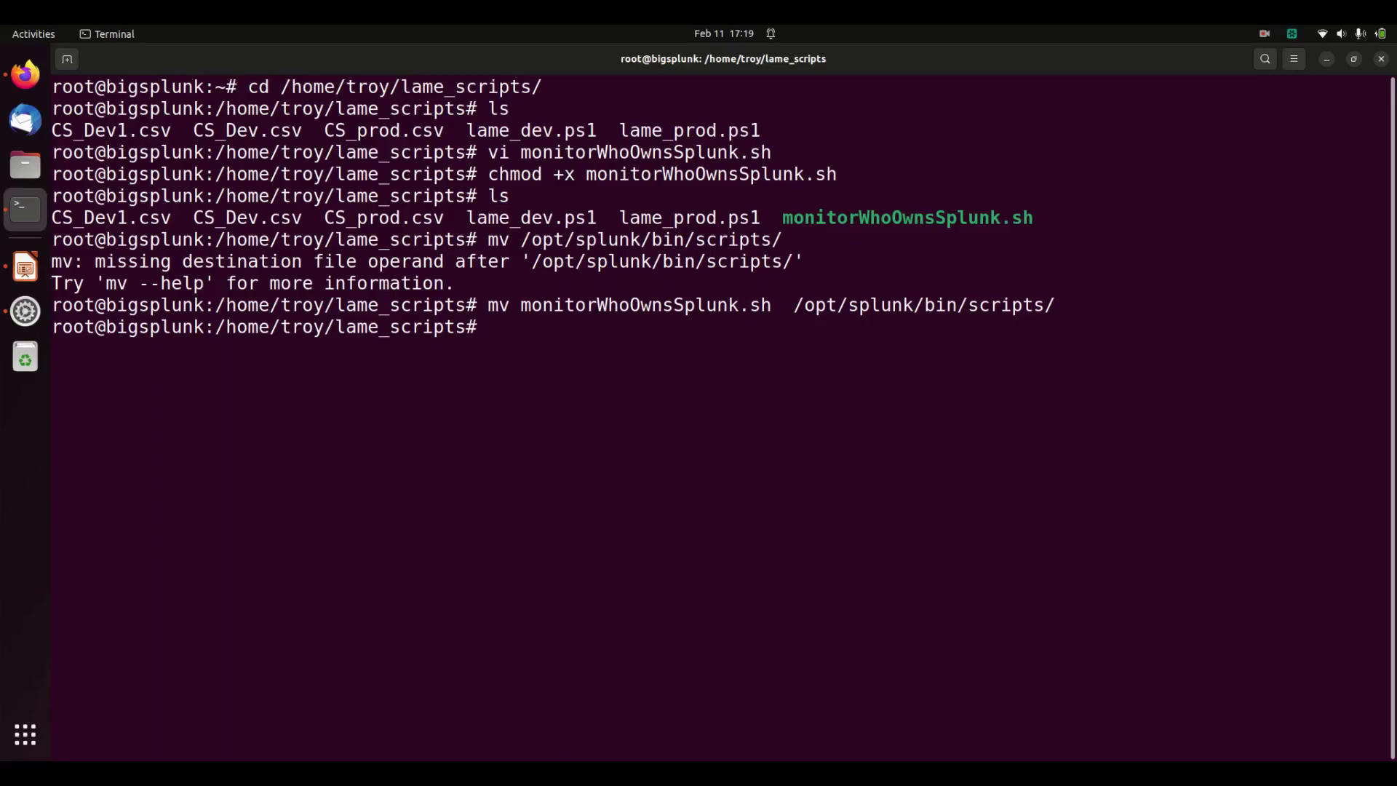
List /opt/splunk/bin/scripts to confirm the script sits beside checkForAdmin.sh and readme.txt
{"action": "type", "text": "ls /opt/splunkb"}
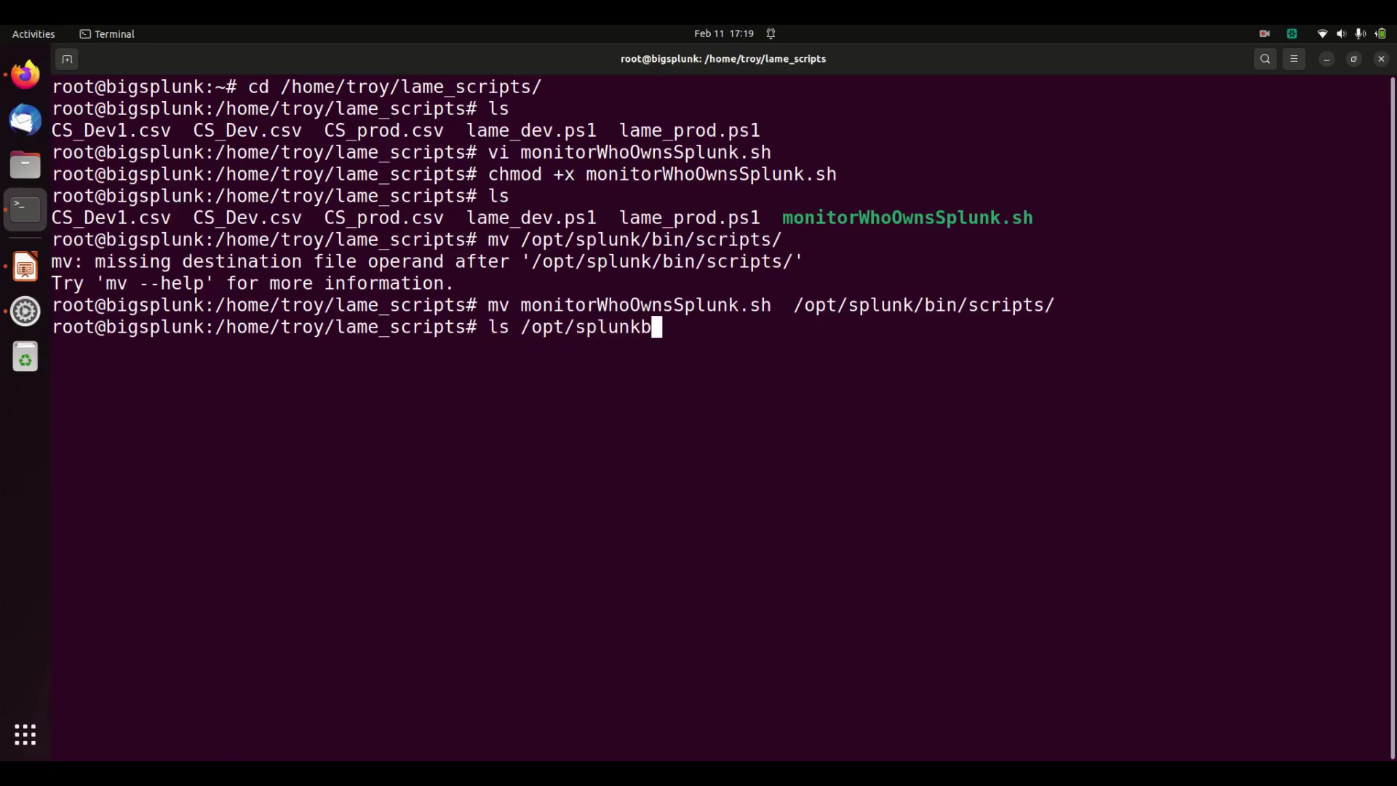
{"action": "key", "text": "BackSpace"}
{"action": "type", "text": "/bin/s"}
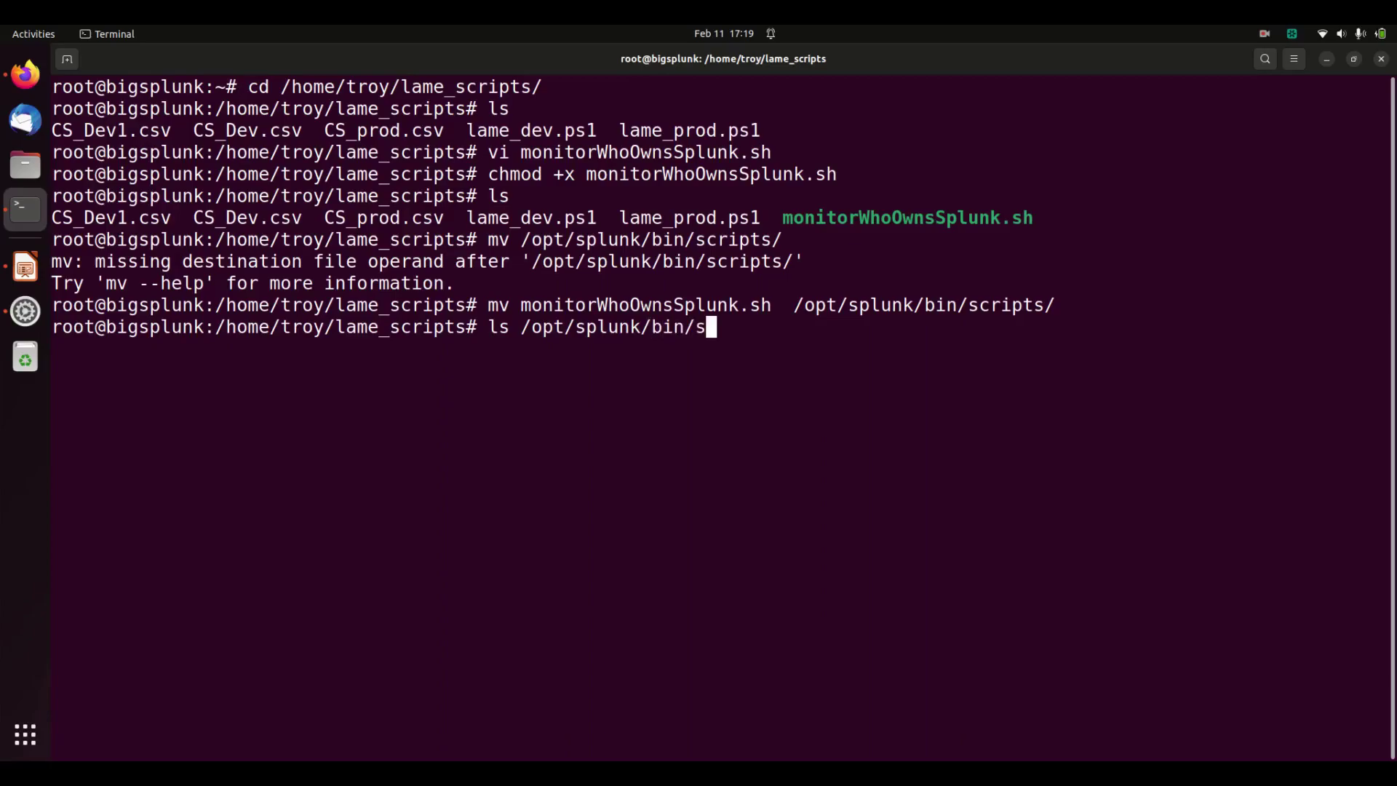
{"action": "type", "text": "crr"}
{"action": "key", "text": "BackSpace"}
{"action": "type", "text": "i"}
{"action": "key", "text": "Tab"}
{"action": "key", "text": "Return"}
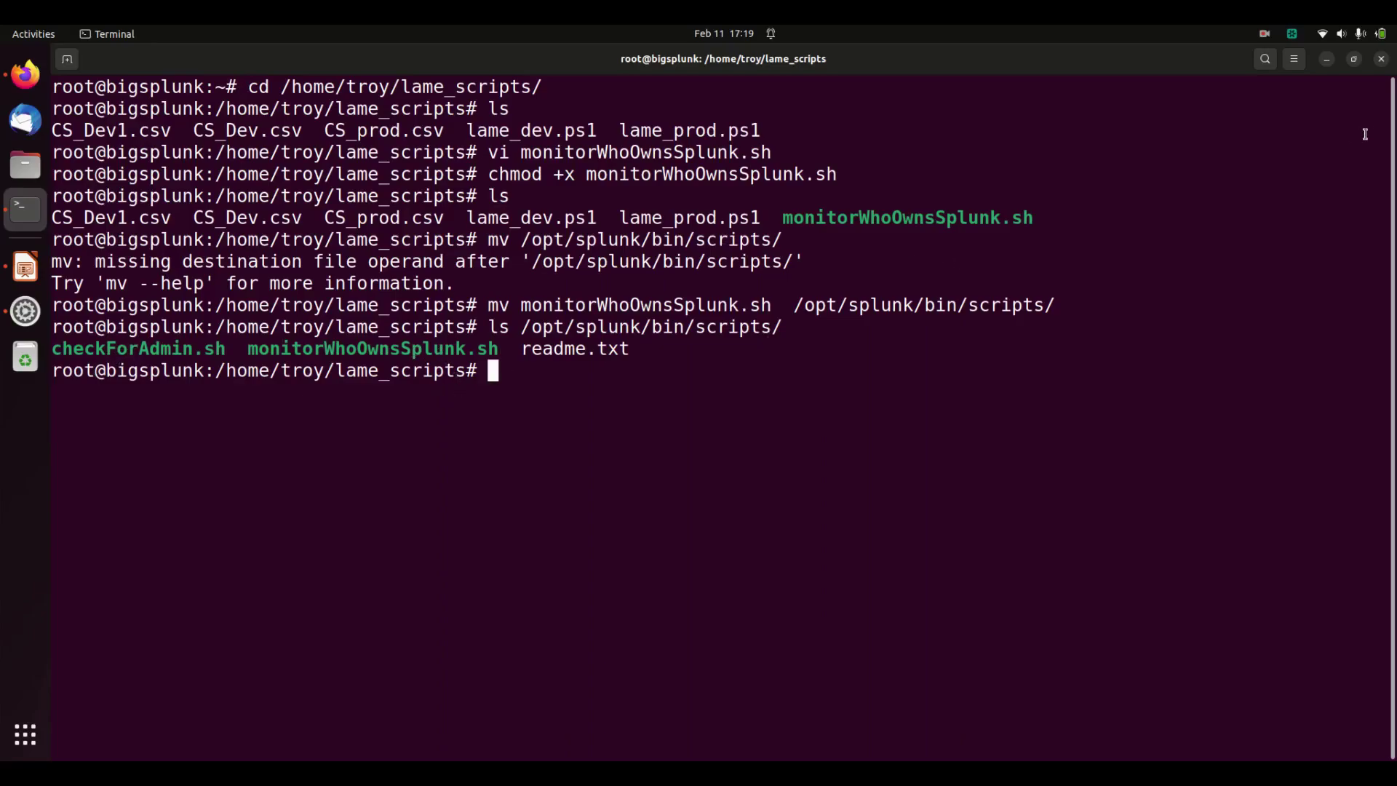
Choose Scripts as the data source with path $SPLUNK_HOME/bin/scripts and script monitorWhoOwnsSplunk.sh
{"action": "left_click", "coordinate": [1327, 58]}
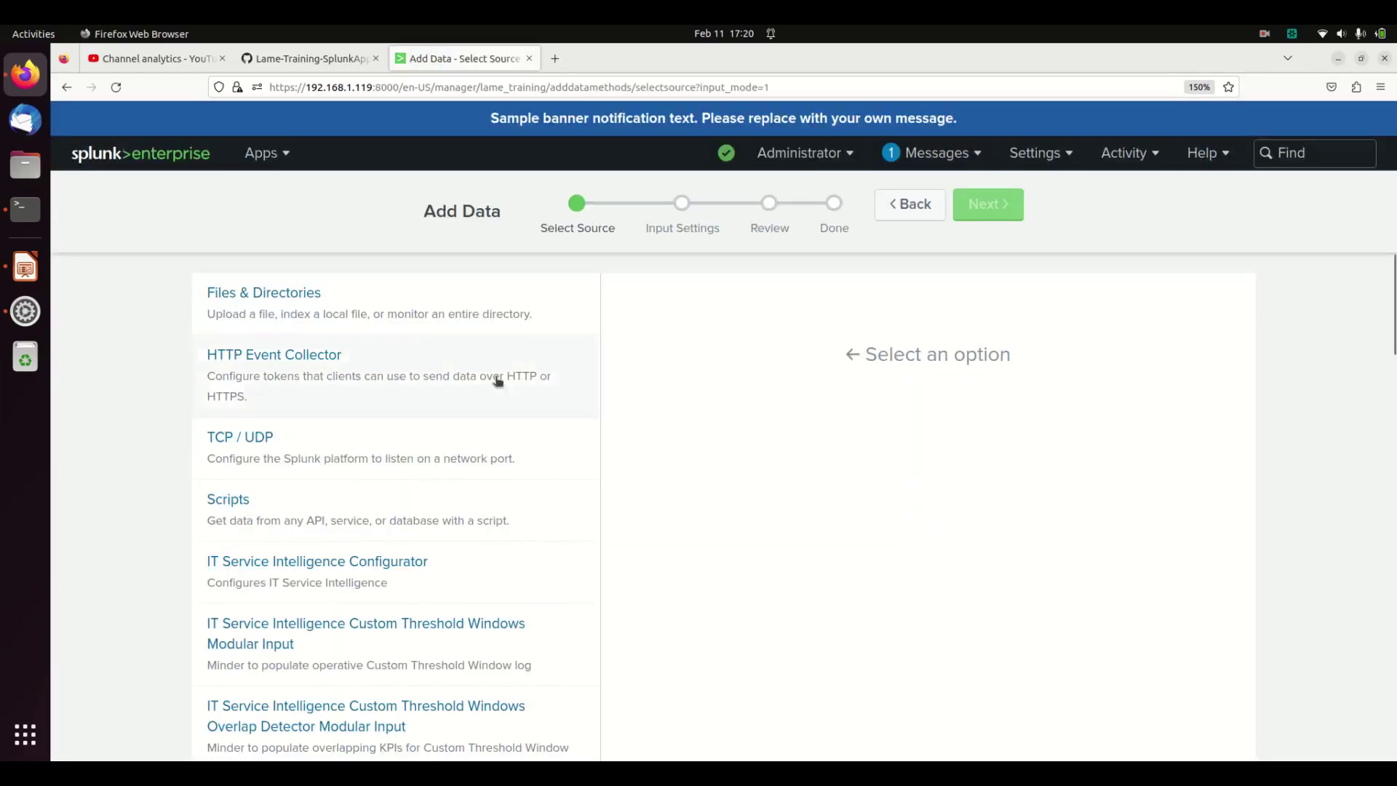
{"action": "left_click", "coordinate": [232, 504]}
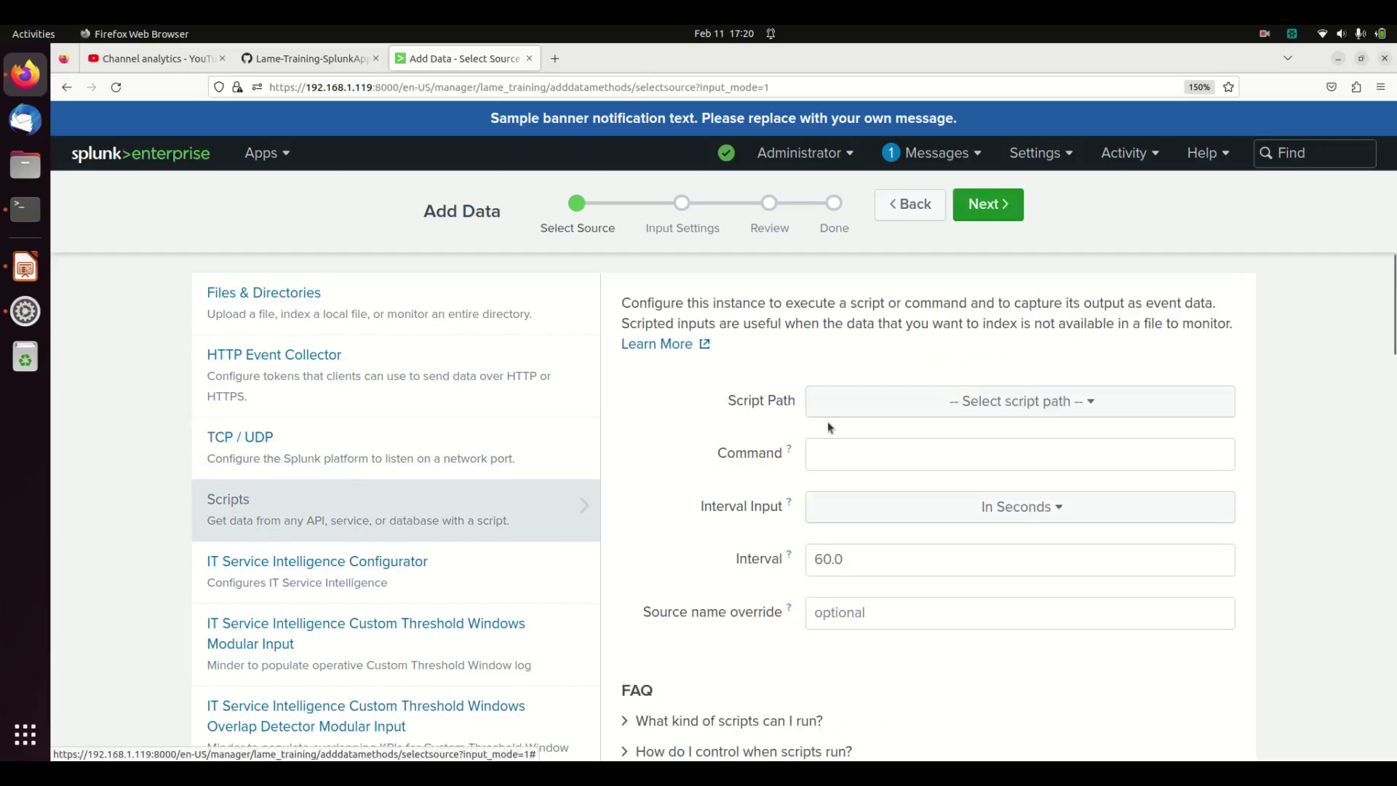
{"action": "left_click", "coordinate": [917, 409]}
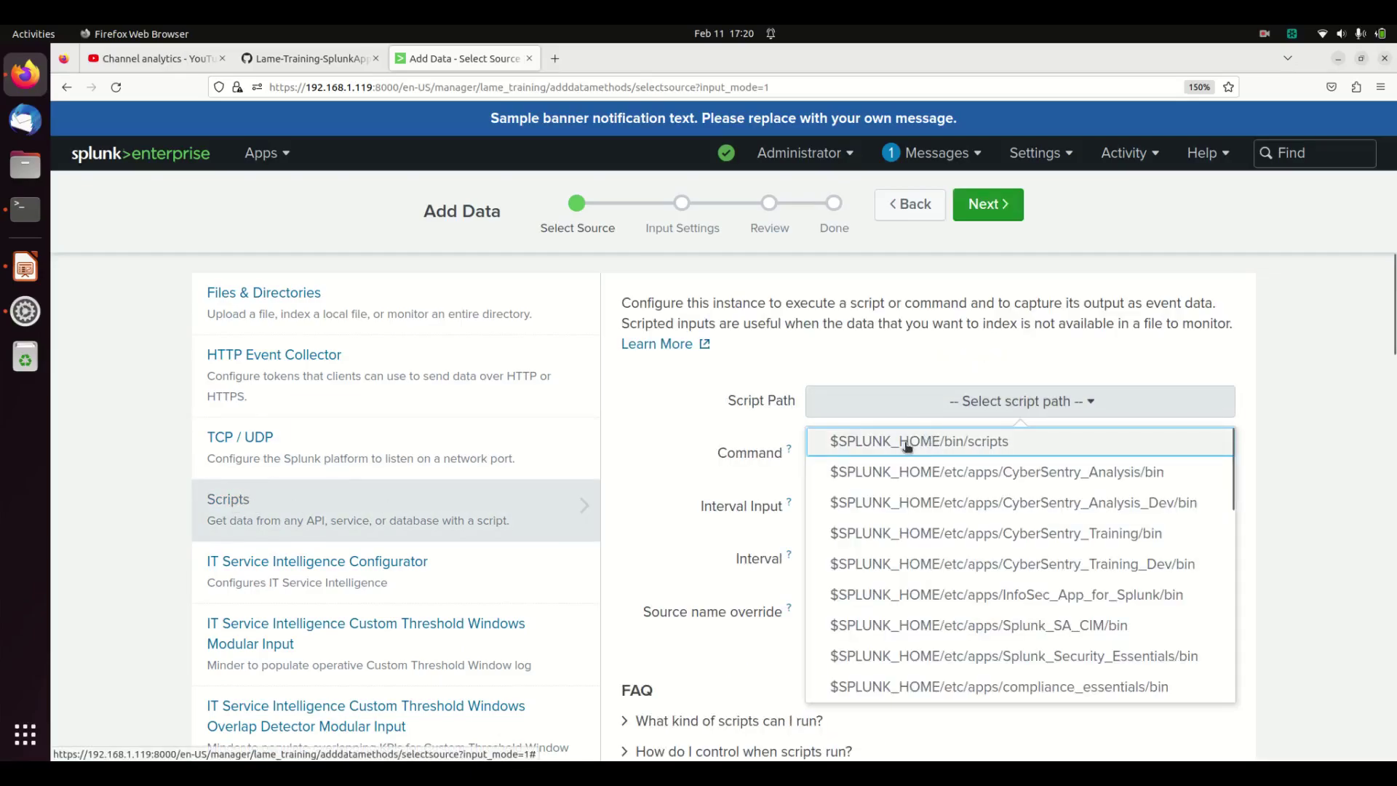
{"action": "left_click", "coordinate": [970, 446]}
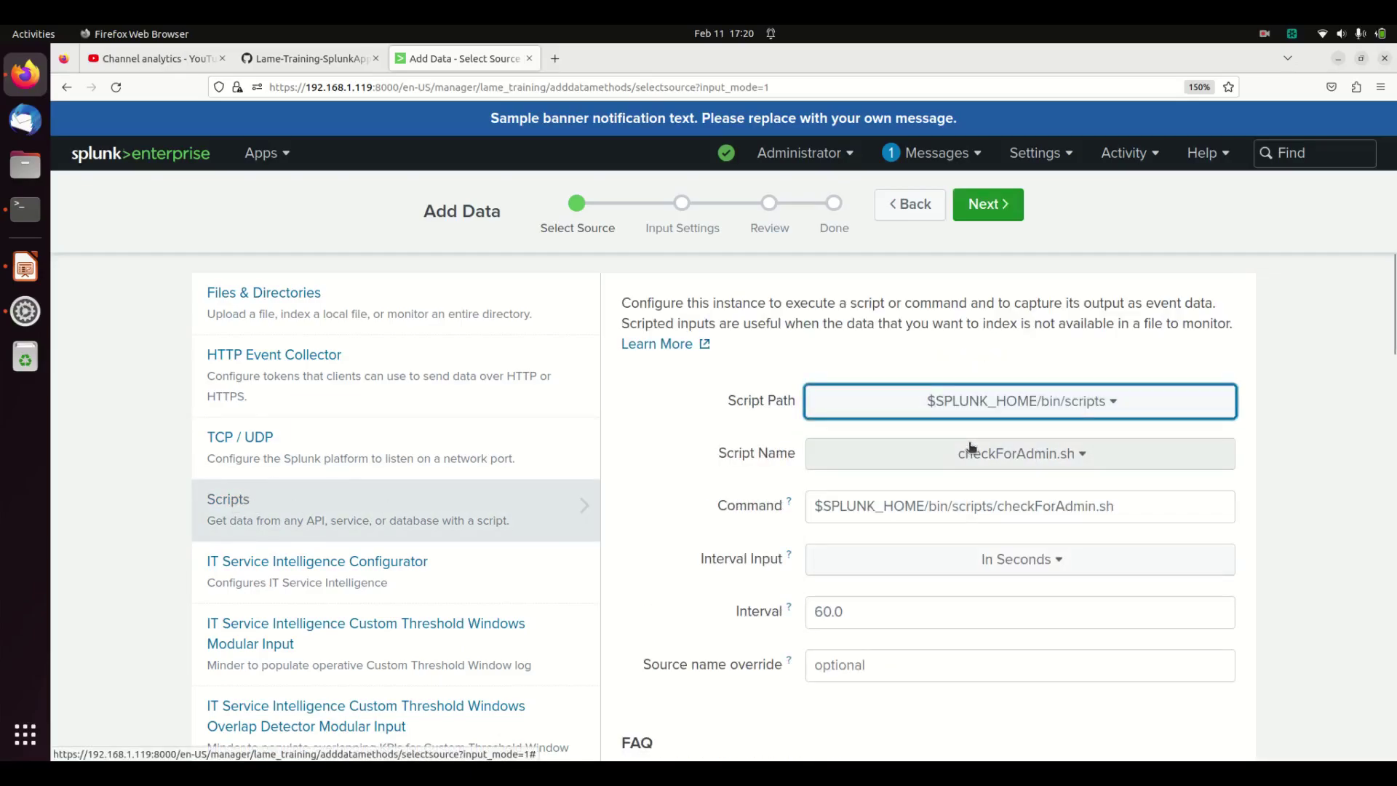
{"action": "left_click", "coordinate": [972, 450]}
{"action": "left_click", "coordinate": [930, 524]}
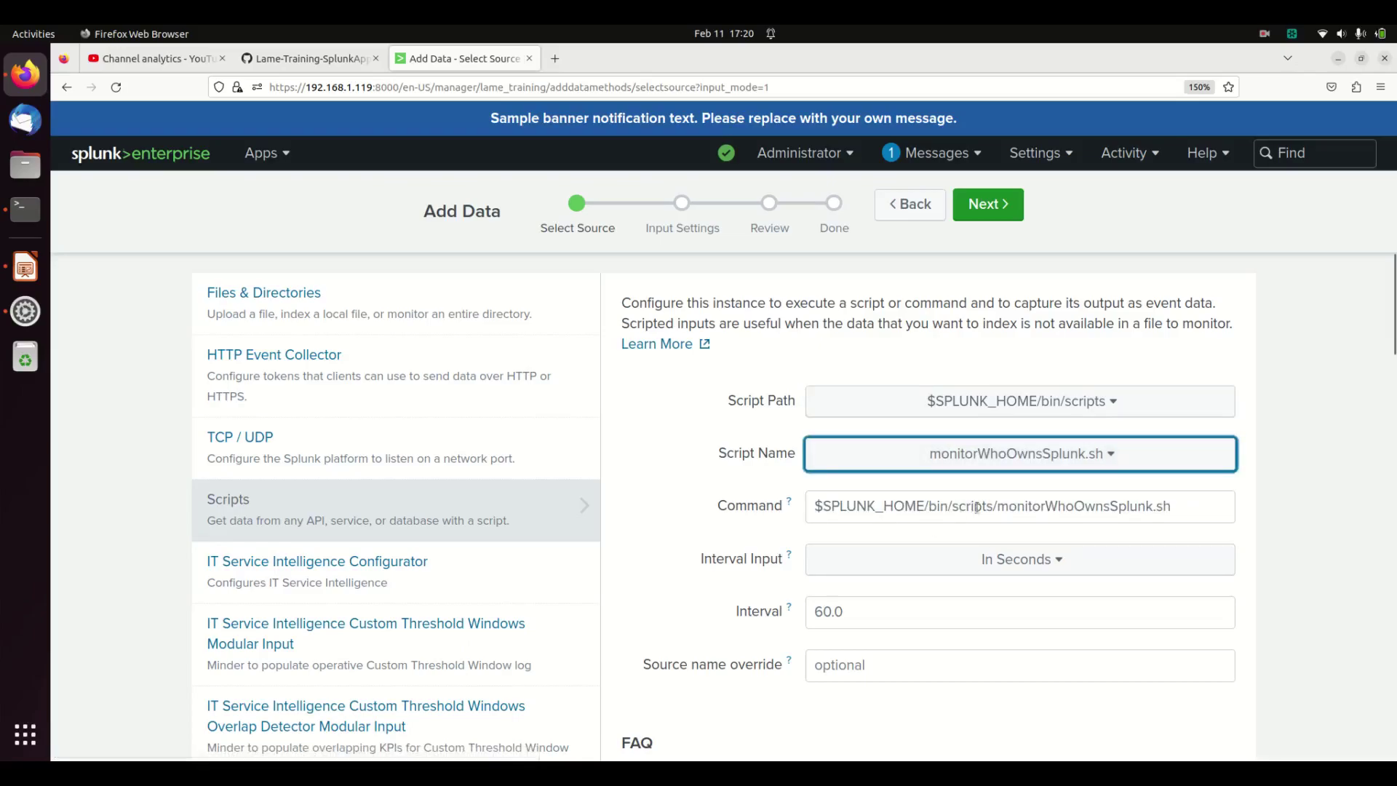
Set the interval to a cron schedule running every day at 18:00
{"action": "left_click", "coordinate": [1000, 559]}
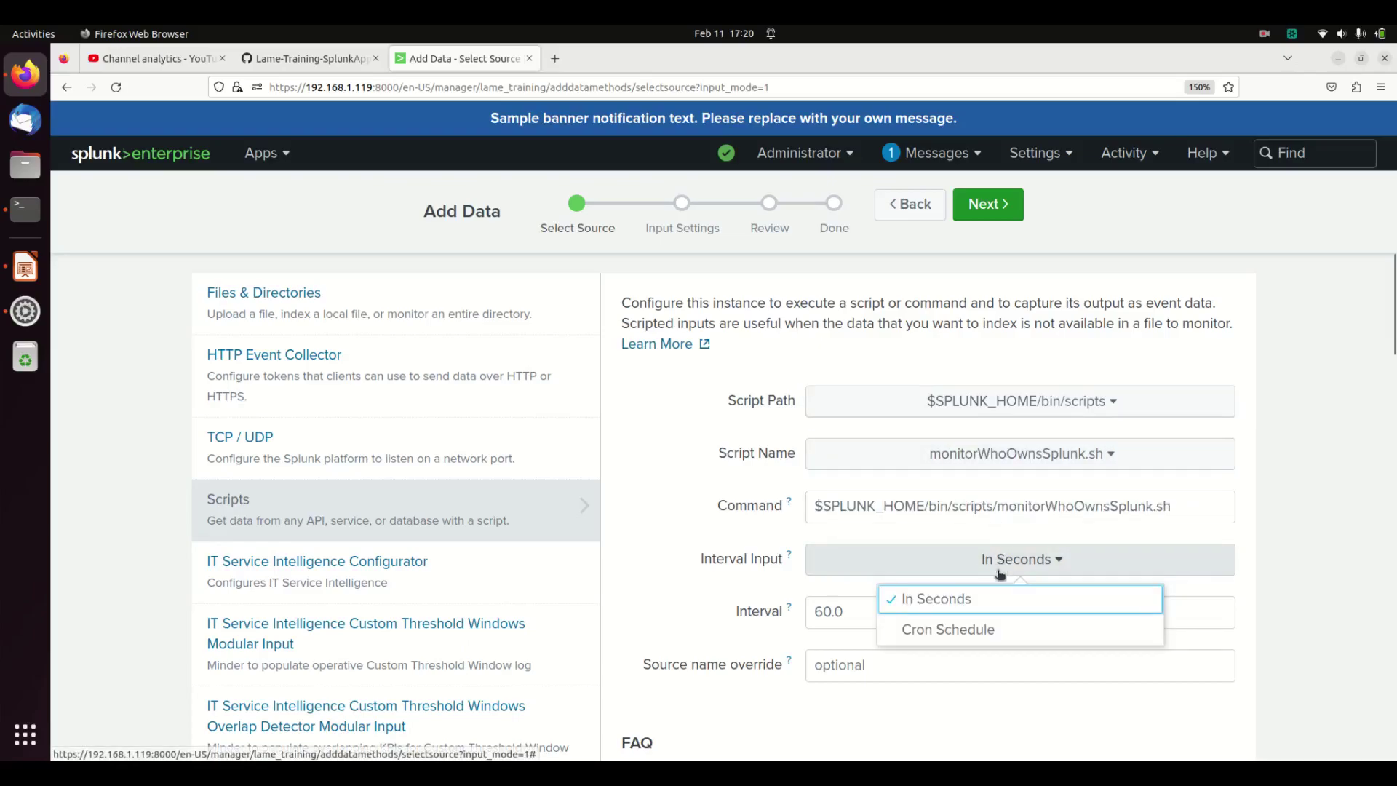
{"action": "left_click", "coordinate": [962, 631]}
{"action": "left_click", "coordinate": [976, 612]}
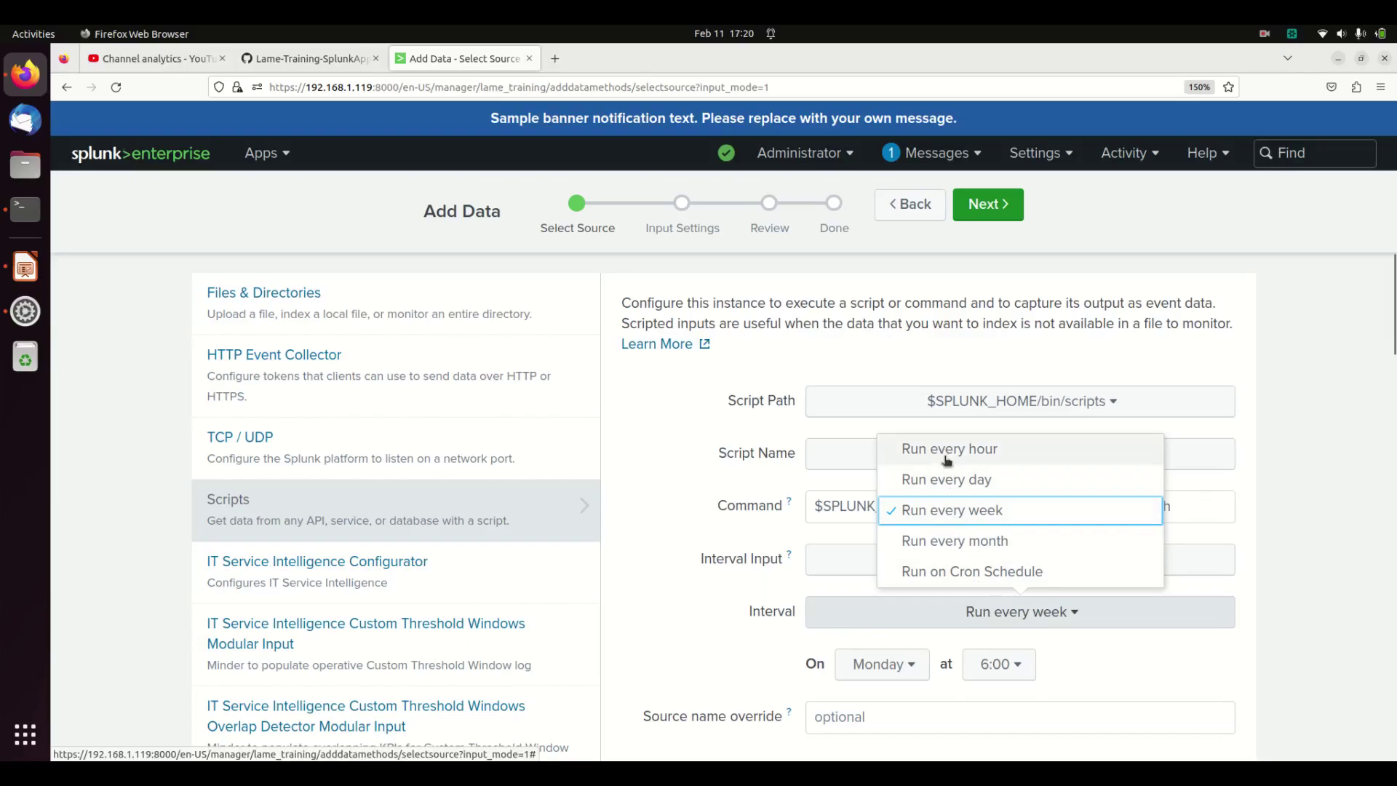
{"action": "left_click", "coordinate": [945, 478]}
{"action": "left_click", "coordinate": [866, 664]}
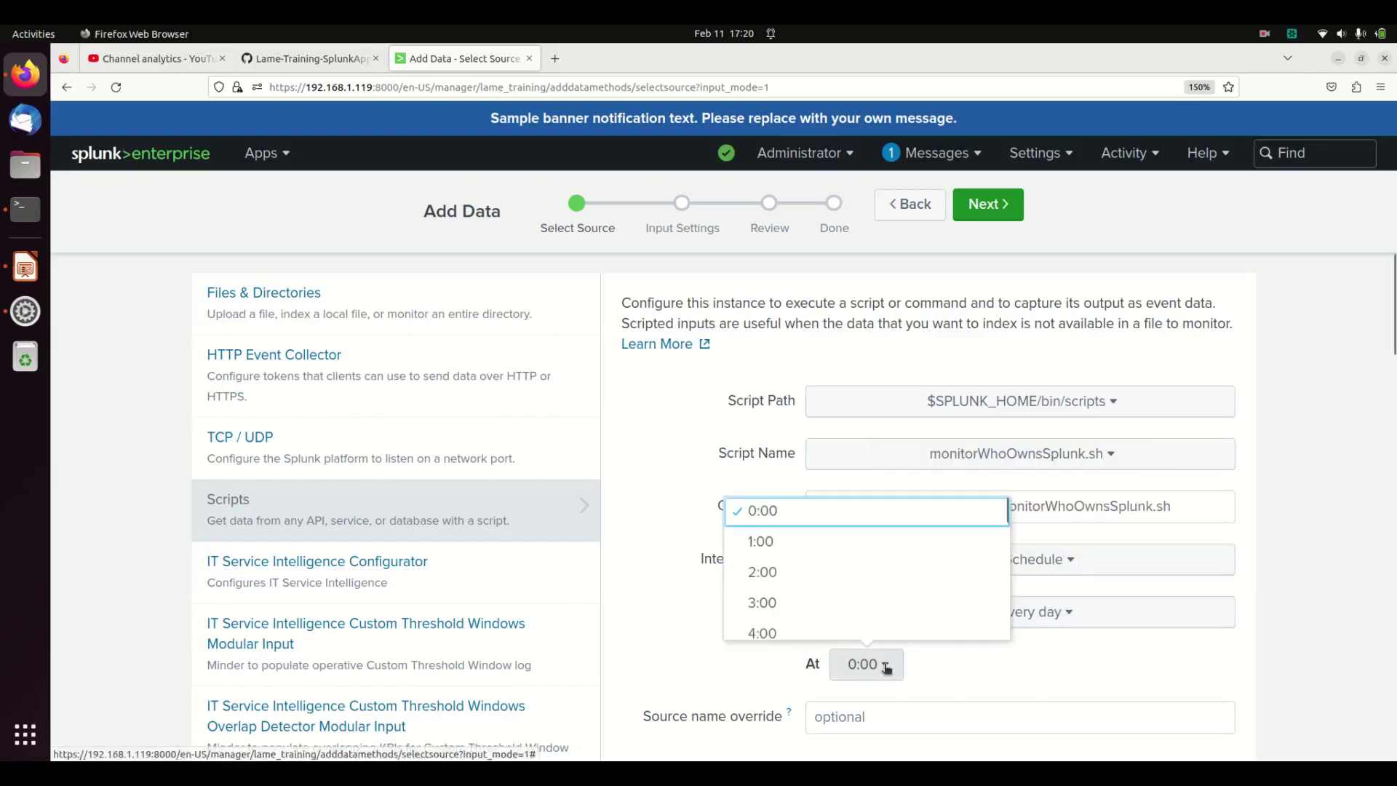
{"action": "scroll", "coordinate": [830, 597], "scroll_direction": "down", "scroll_amount": 8}
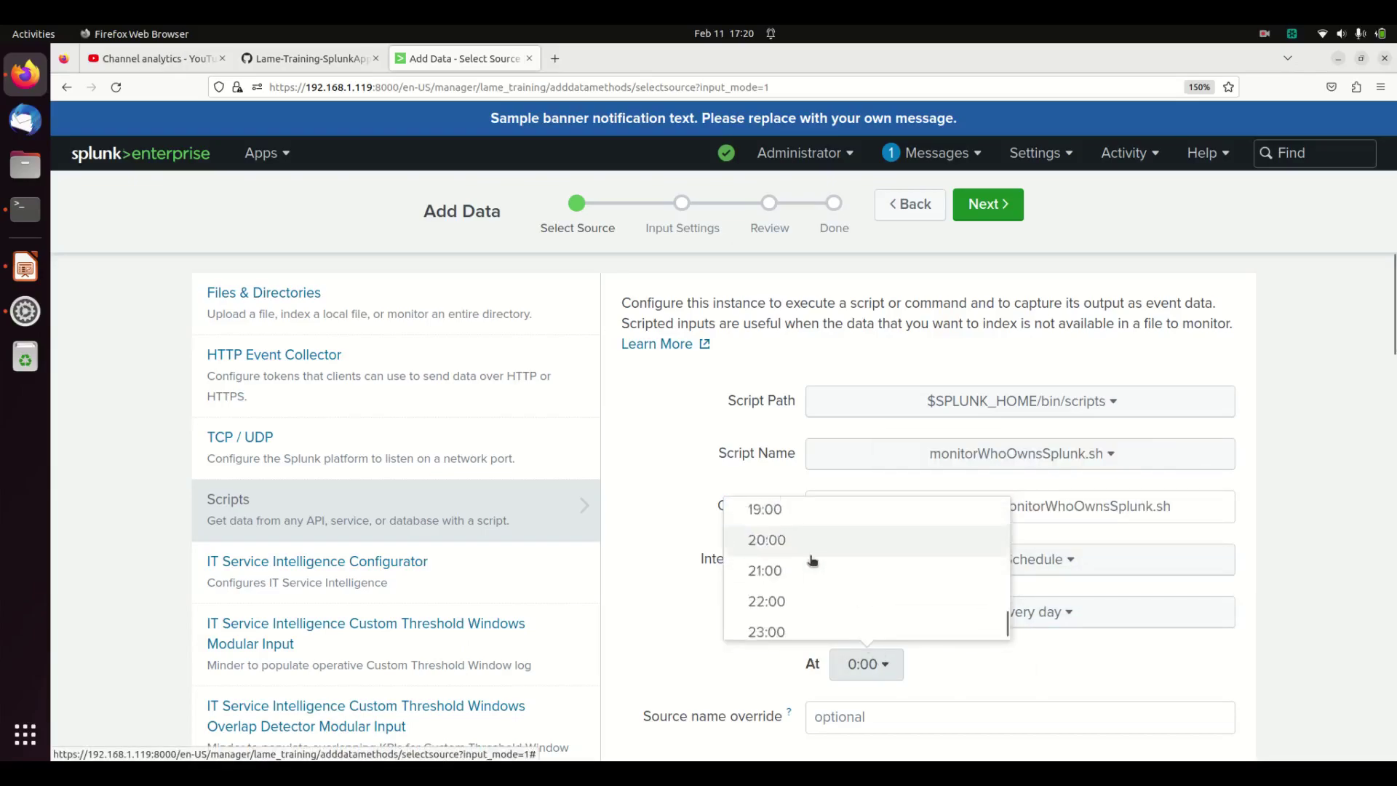
{"action": "scroll", "coordinate": [773, 567], "scroll_direction": "up", "scroll_amount": 2}
{"action": "left_click", "coordinate": [844, 558]}
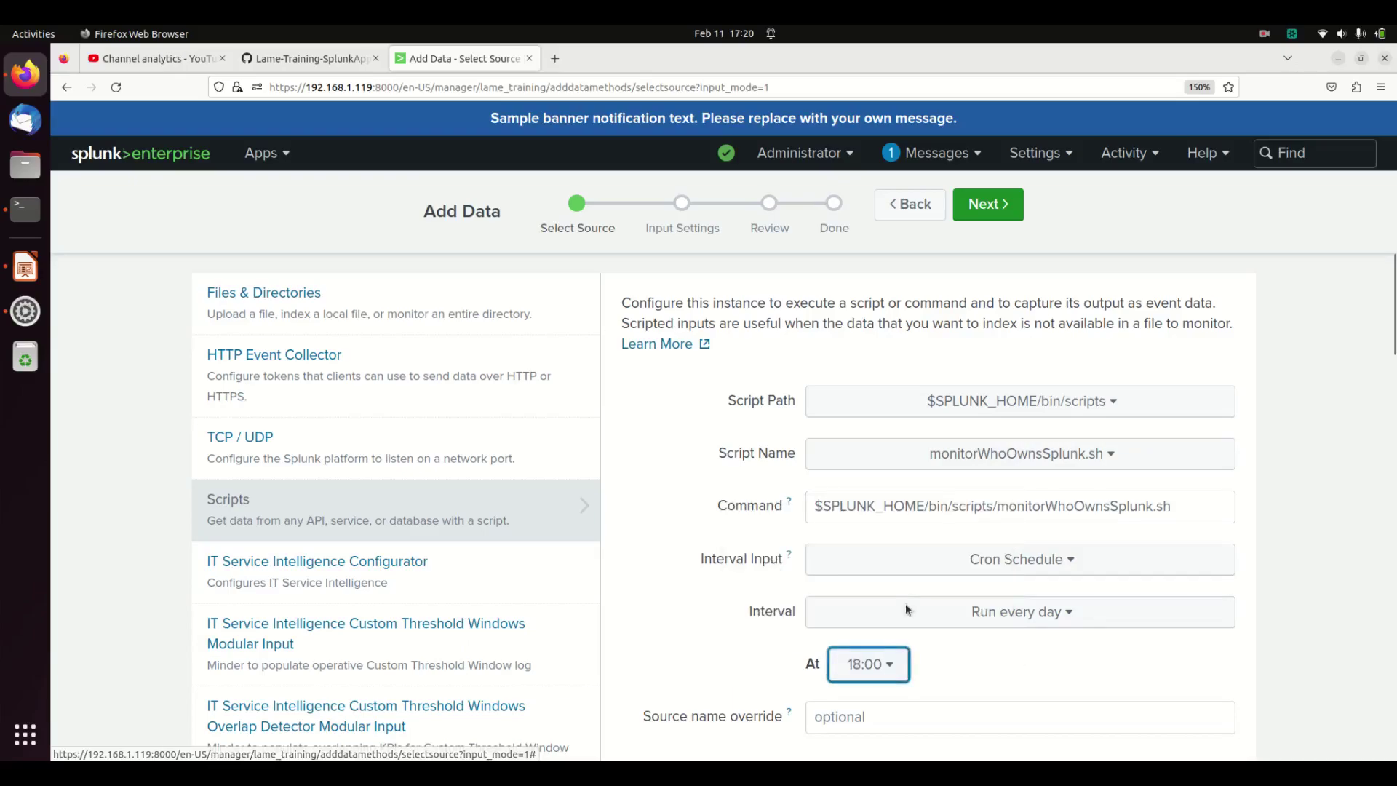
{"action": "scroll", "coordinate": [1055, 655], "scroll_direction": "down", "scroll_amount": 7}
{"action": "scroll", "coordinate": [992, 531], "scroll_direction": "up", "scroll_amount": 5}
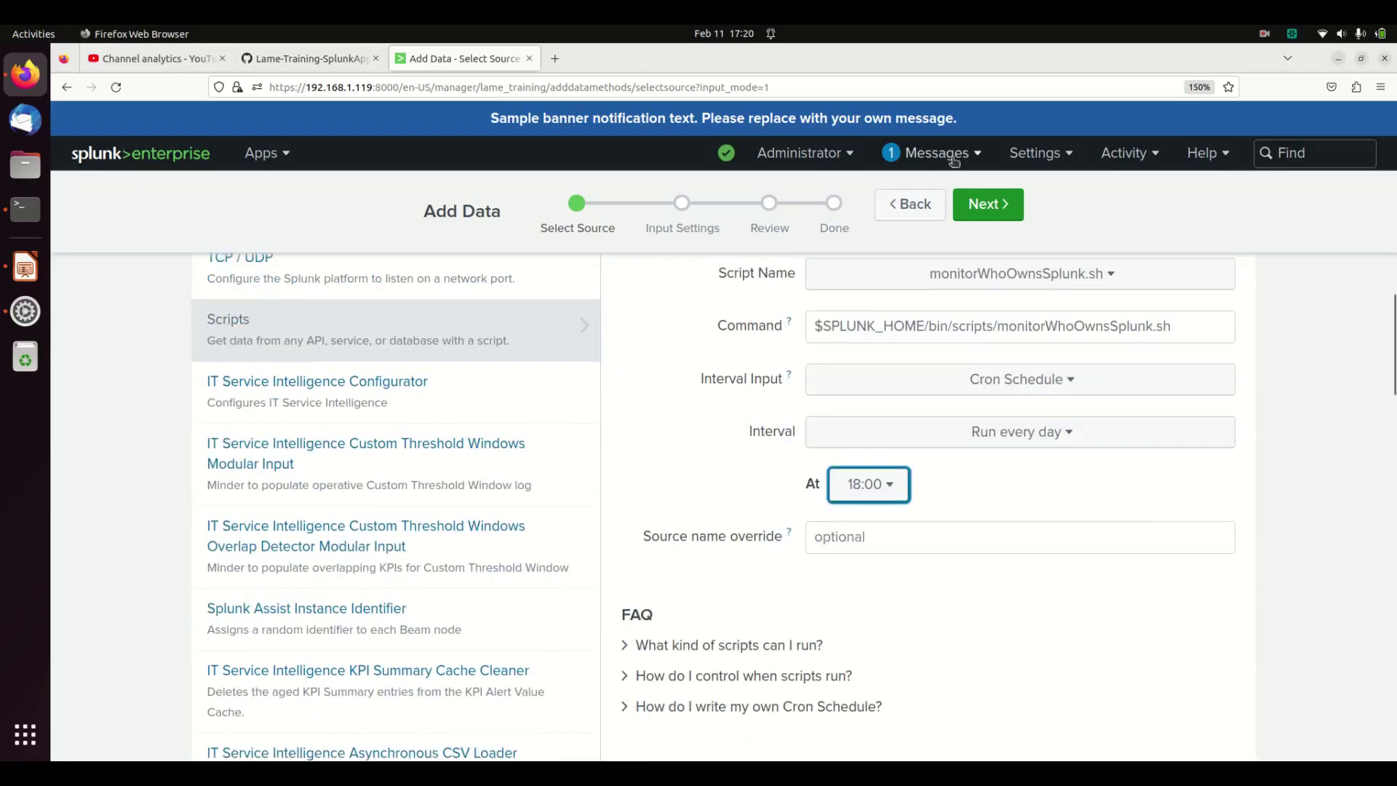
On Input Settings, create a new source type named WhoOwnsSplunk
{"action": "left_click", "coordinate": [995, 210]}
{"action": "scroll", "coordinate": [961, 328], "scroll_direction": "up", "scroll_amount": 2}
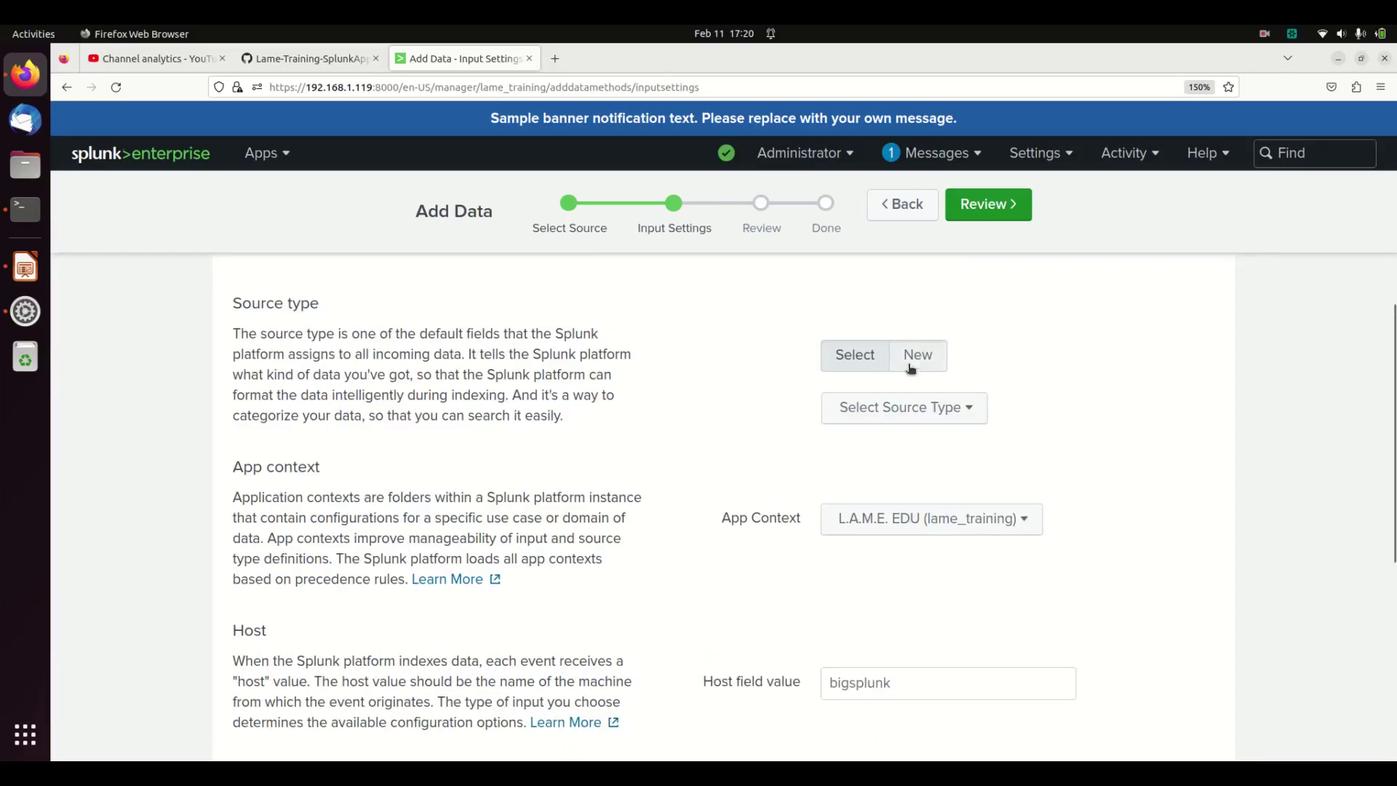
{"action": "left_click", "coordinate": [911, 364]}
{"action": "left_click", "coordinate": [862, 356]}
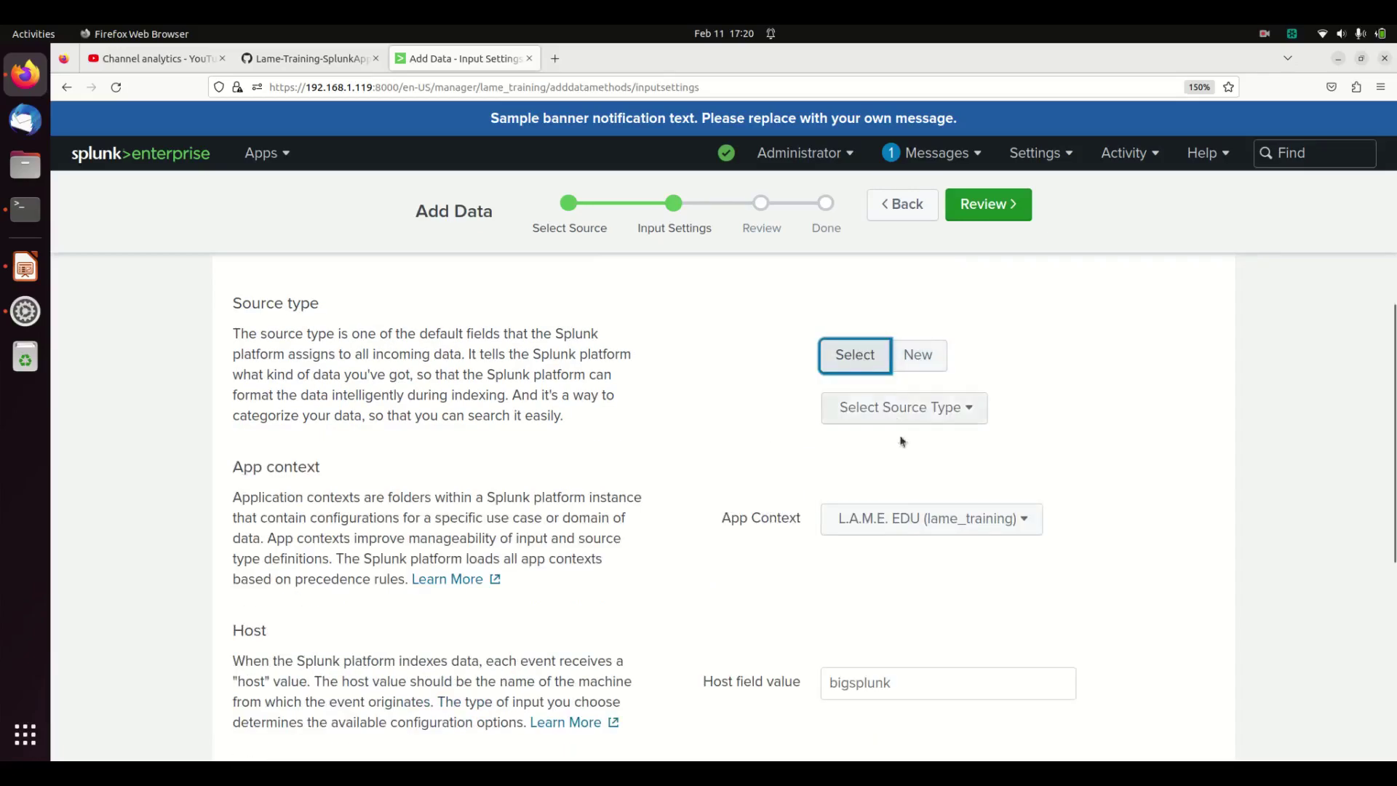
{"action": "left_click", "coordinate": [910, 416]}
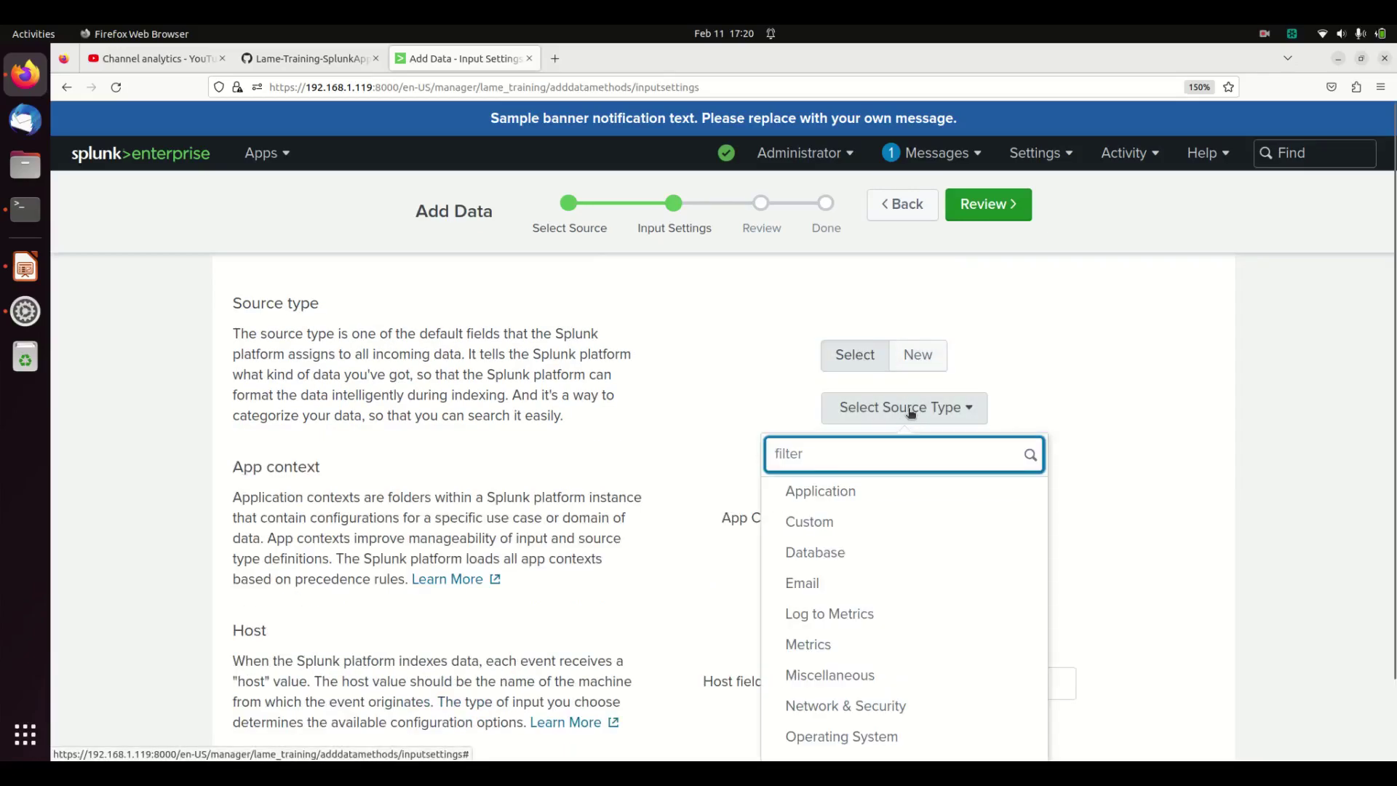
{"action": "type", "text": "who"}
{"action": "key", "text": "BackSpace"}
{"action": "key", "text": "BackSpace"}
{"action": "key", "text": "BackSpace"}
{"action": "type", "text": "o"}
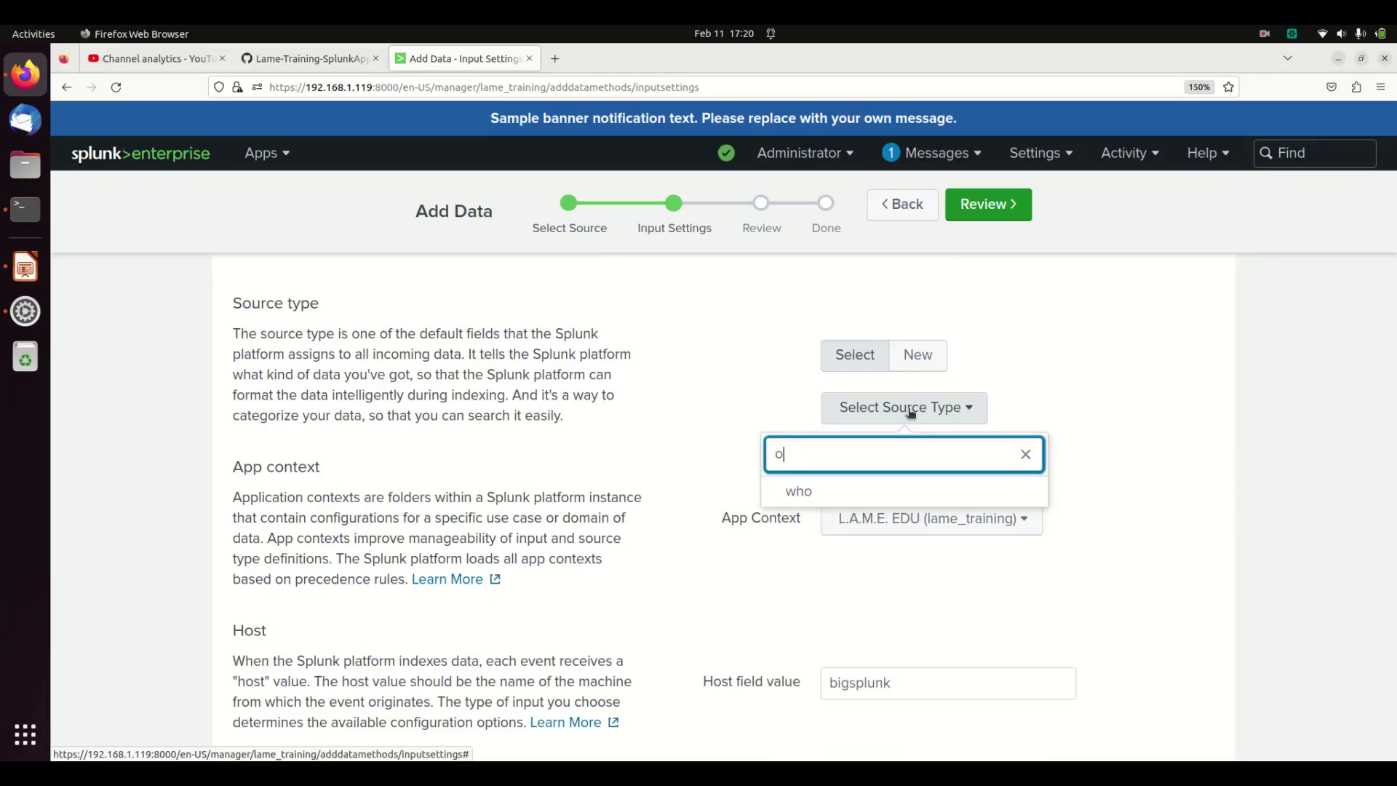
{"action": "key", "text": "BackSpace"}
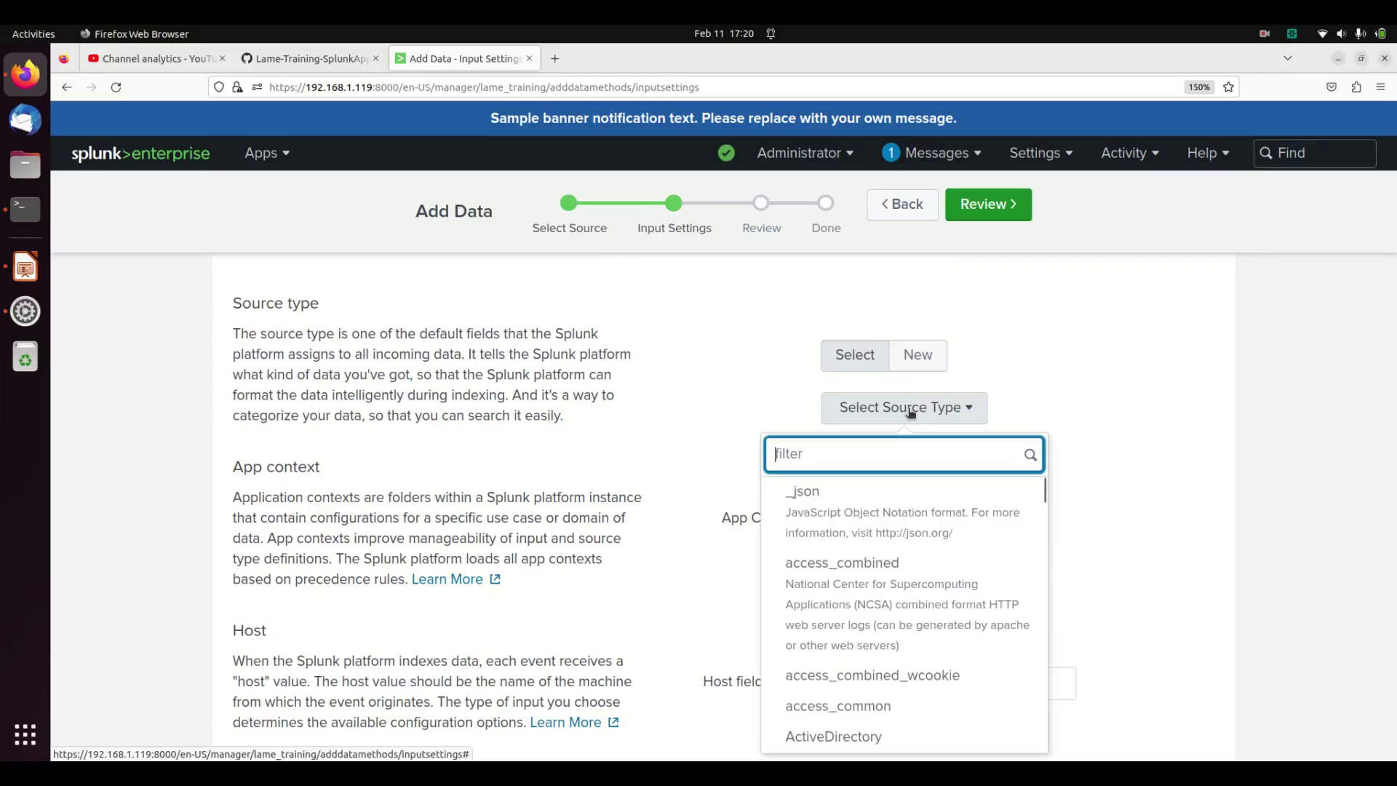
{"action": "left_click", "coordinate": [921, 361]}
{"action": "left_click", "coordinate": [910, 405]}
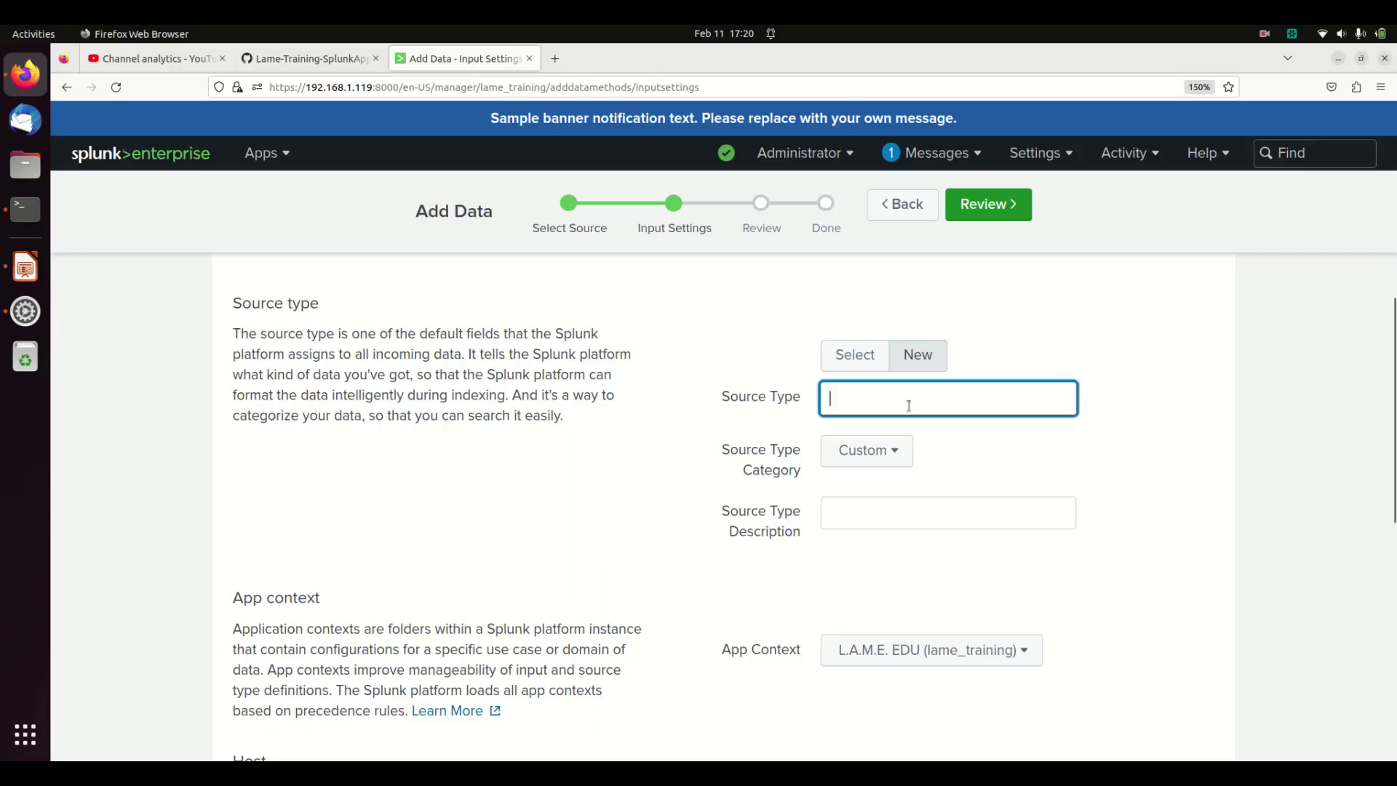
{"action": "type", "text": "WhoOwns"}
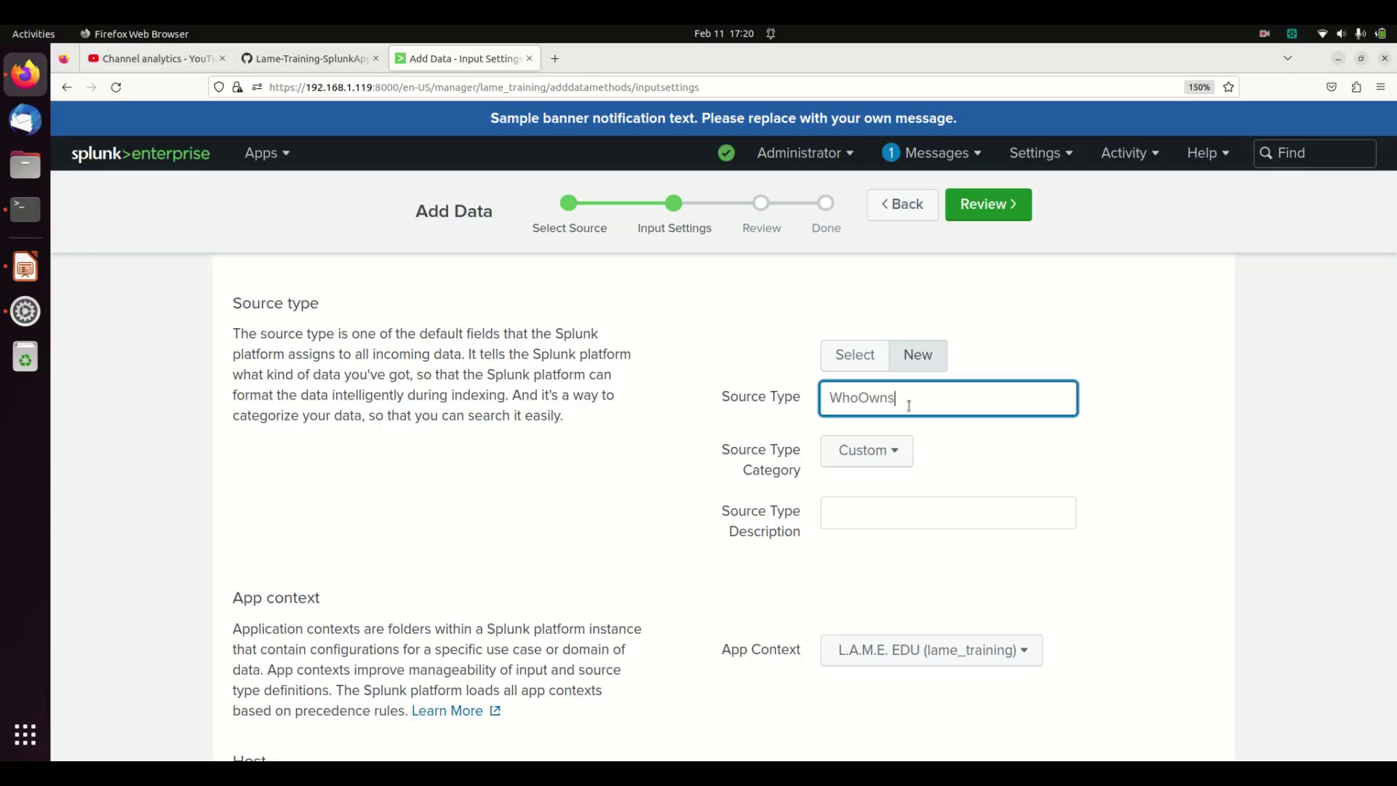
{"action": "type", "text": "Splunk"}
Keep the lame_training app context and send the events to the lame_test index
{"action": "left_click", "coordinate": [964, 660]}
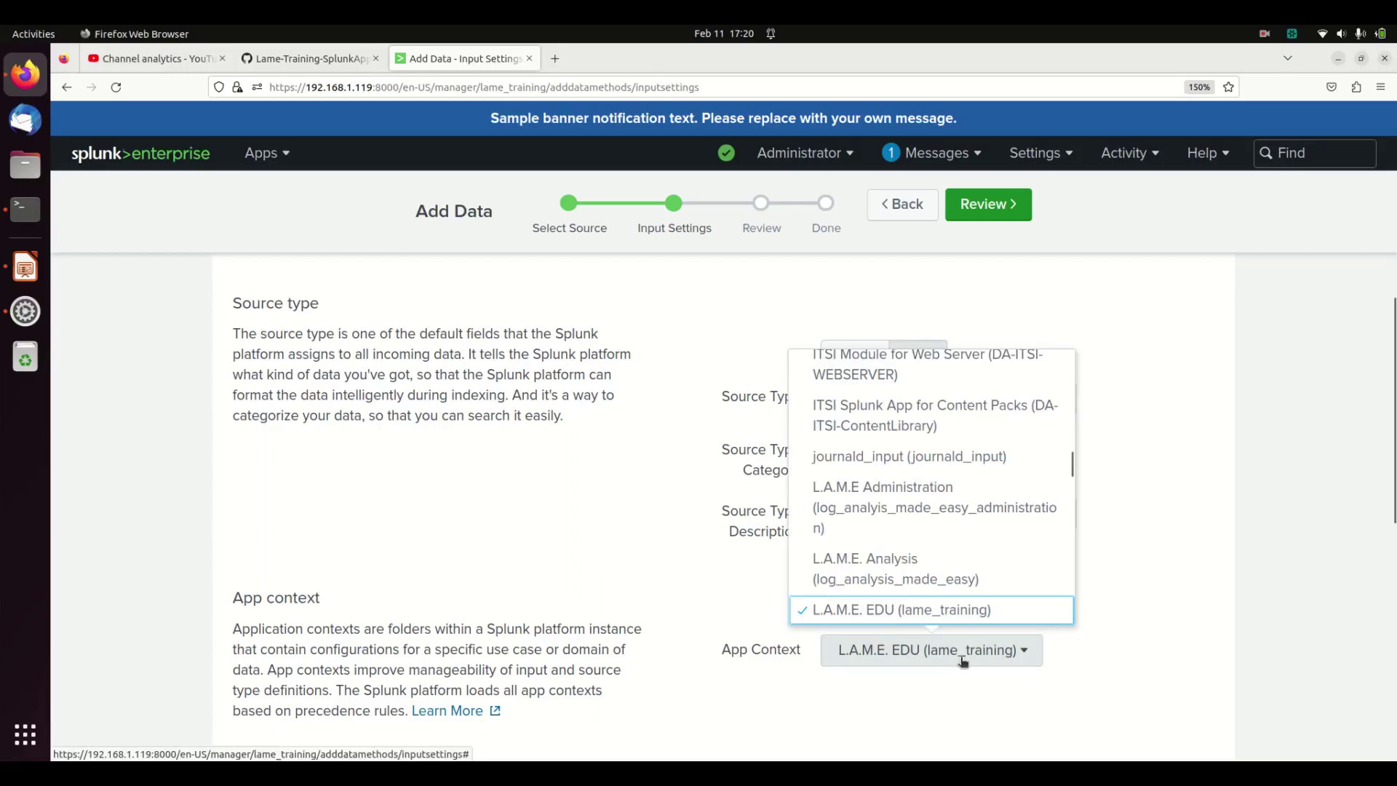
{"action": "left_click", "coordinate": [964, 658]}
{"action": "scroll", "coordinate": [1117, 582], "scroll_direction": "down", "scroll_amount": 2}
{"action": "scroll", "coordinate": [1112, 564], "scroll_direction": "up", "scroll_amount": 2}
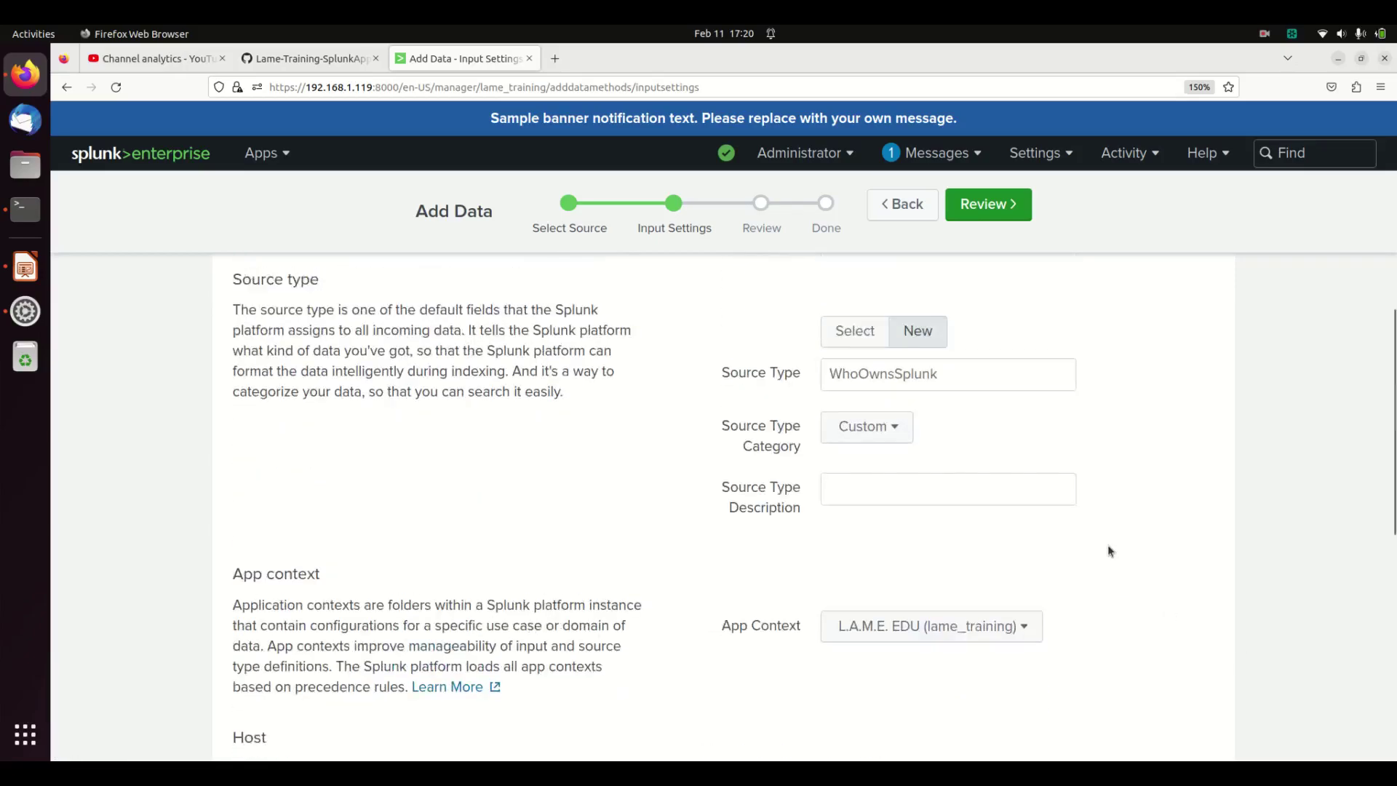
{"action": "scroll", "coordinate": [1102, 538], "scroll_direction": "down", "scroll_amount": 5}
{"action": "left_click", "coordinate": [861, 598]}
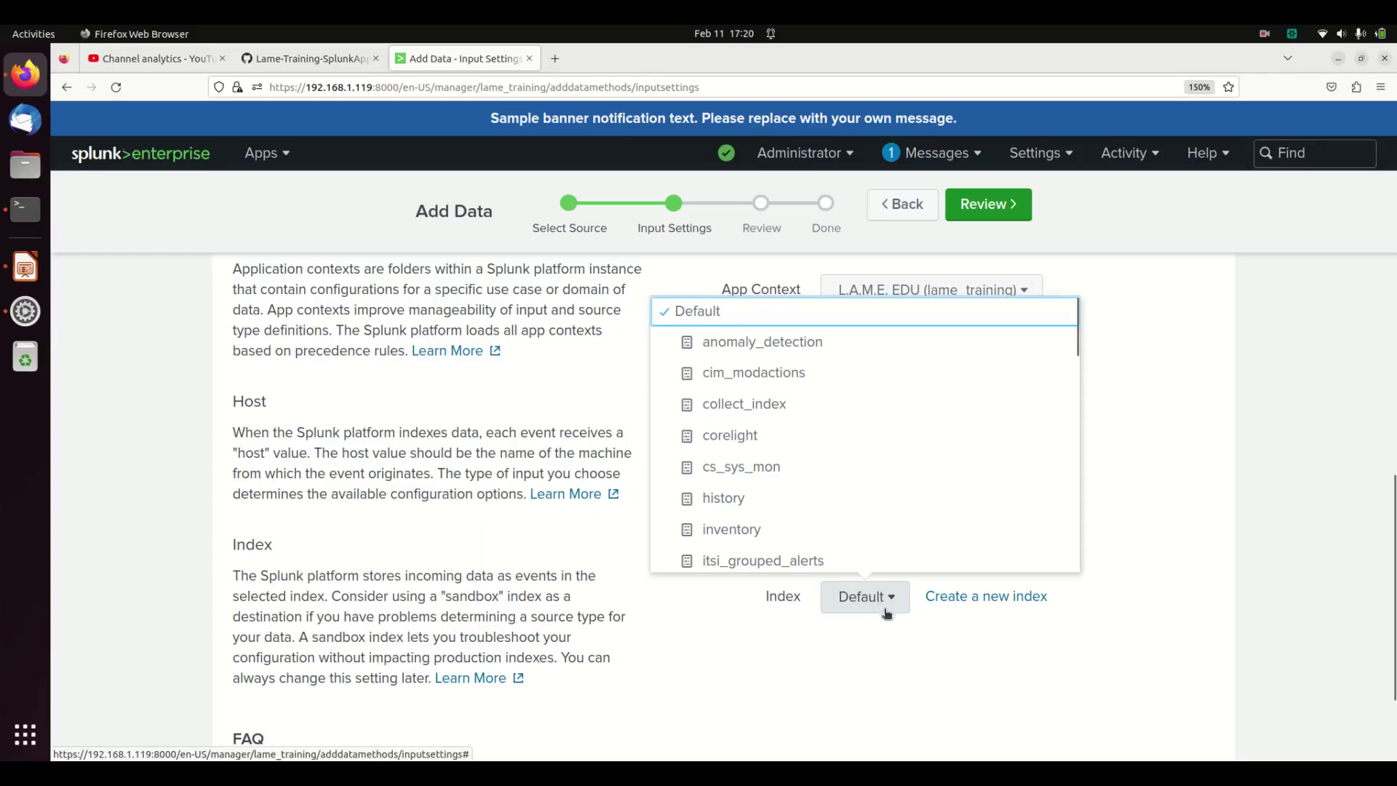
{"action": "scroll", "coordinate": [811, 483], "scroll_direction": "up", "scroll_amount": 3}
{"action": "scroll", "coordinate": [813, 494], "scroll_direction": "down", "scroll_amount": 5}
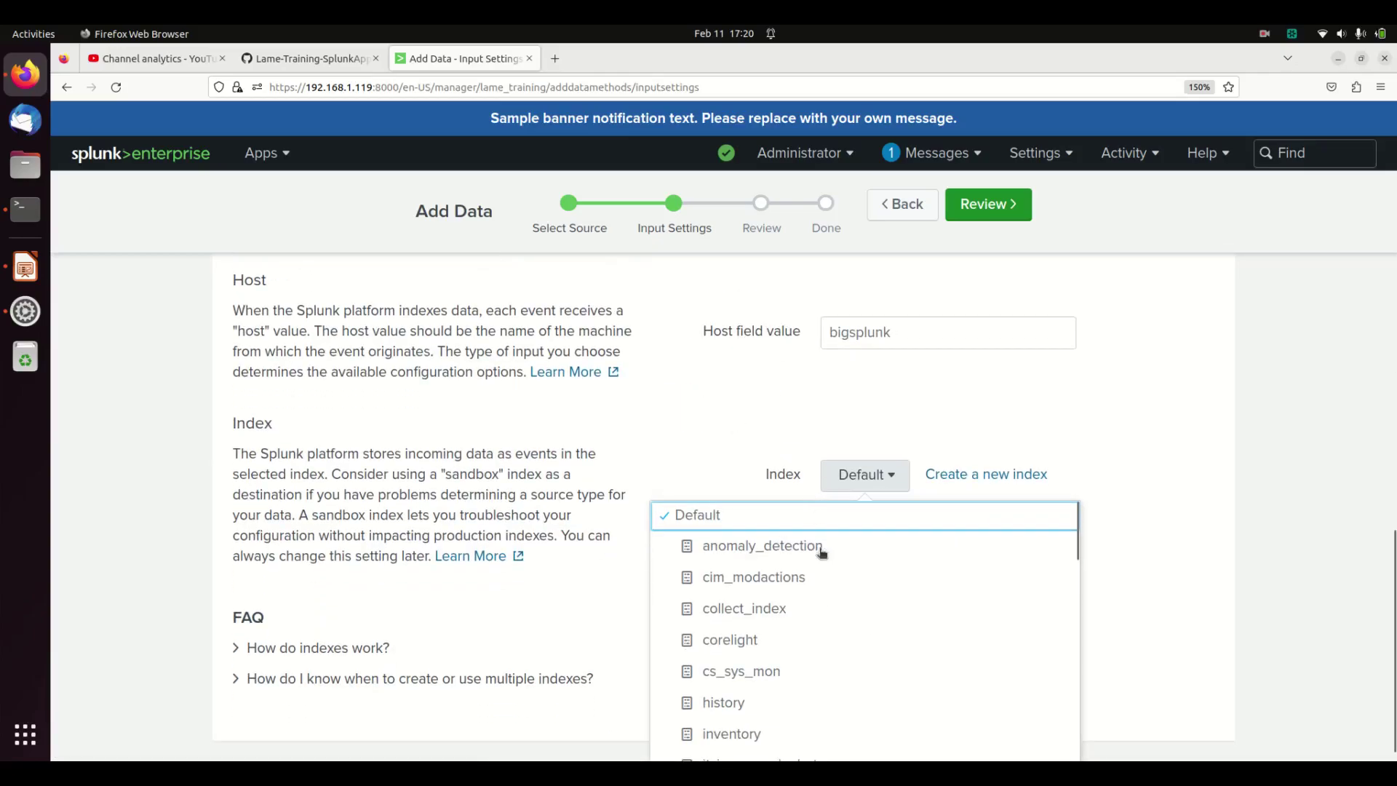
{"action": "scroll", "coordinate": [826, 612], "scroll_direction": "down", "scroll_amount": 8}
{"action": "scroll", "coordinate": [823, 605], "scroll_direction": "down", "scroll_amount": 3}
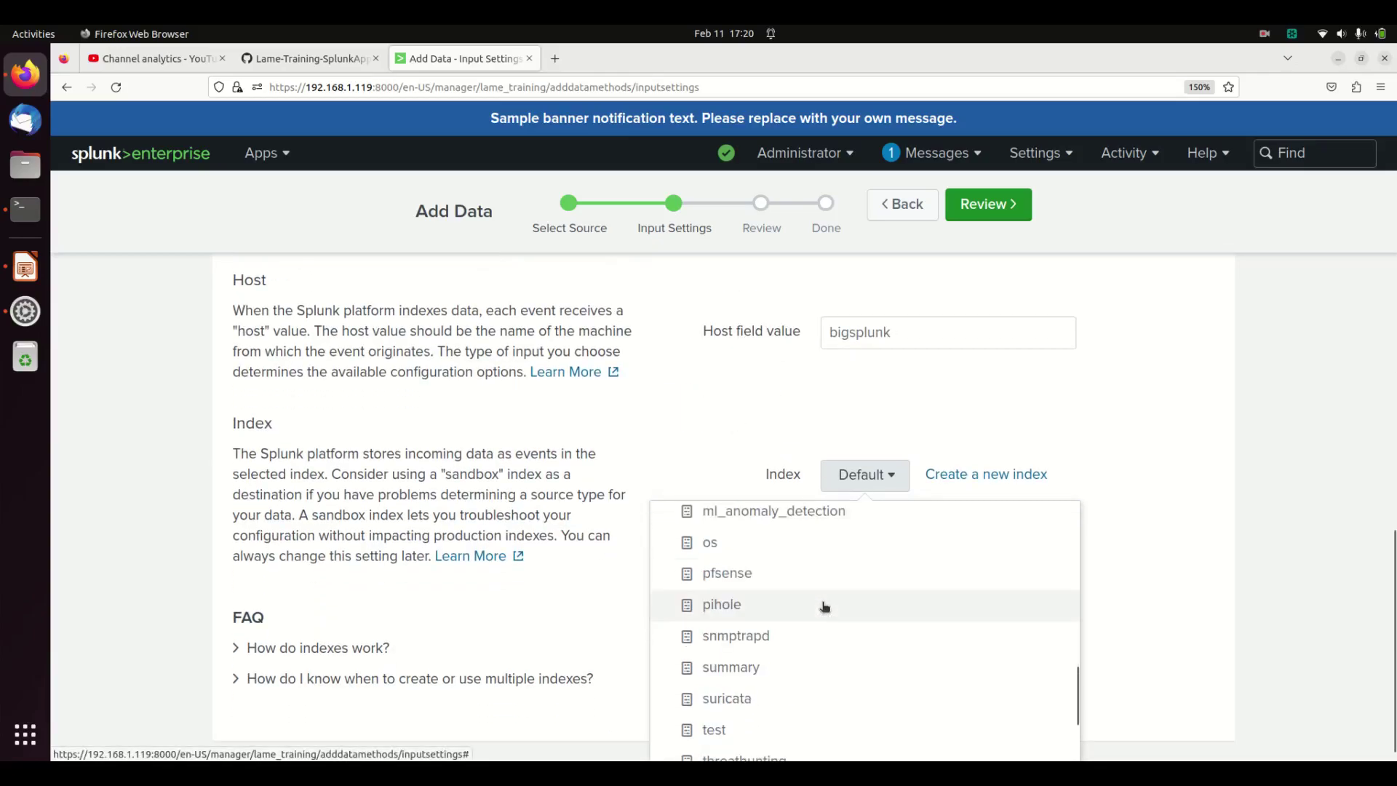
{"action": "scroll", "coordinate": [823, 604], "scroll_direction": "up", "scroll_amount": 2}
{"action": "left_click", "coordinate": [751, 519]}
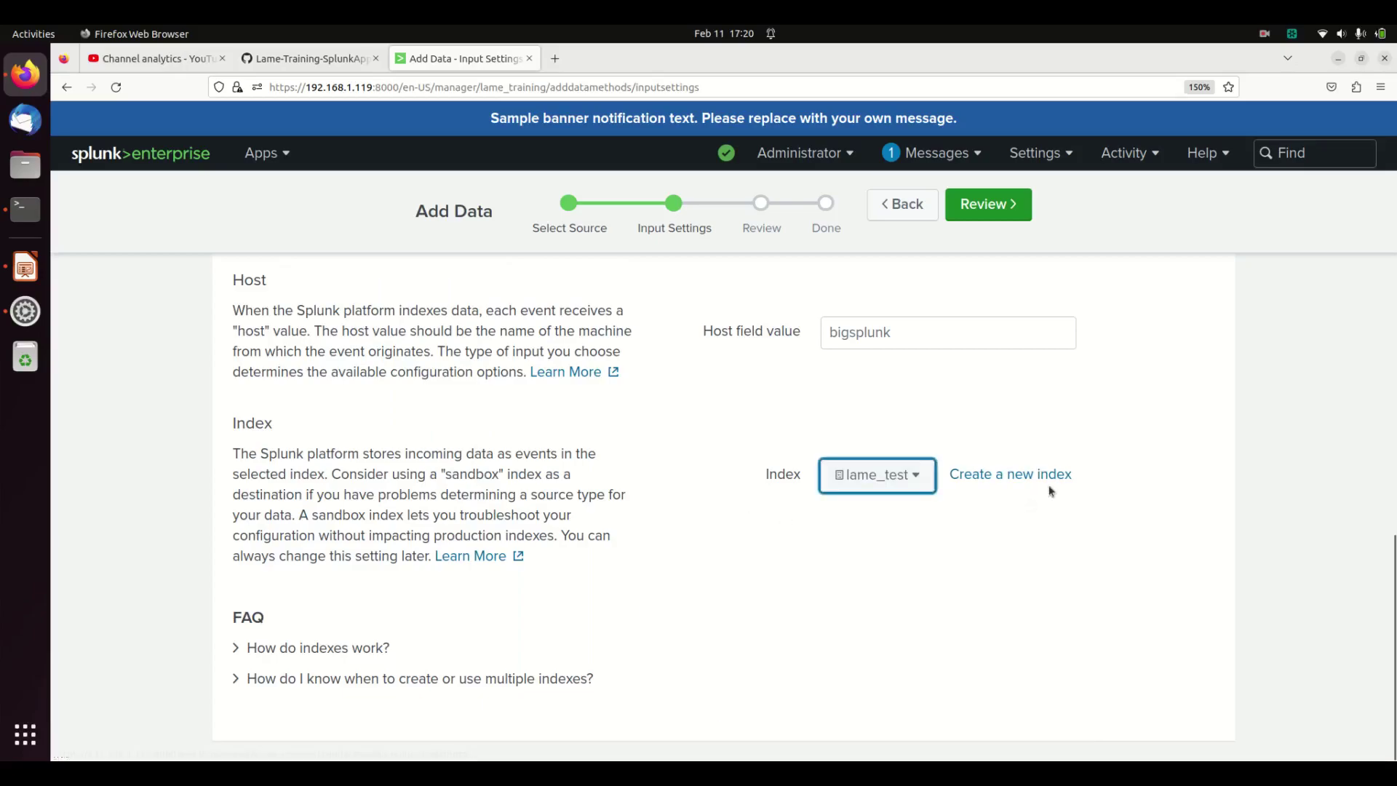
{"action": "left_click", "coordinate": [1004, 207]}
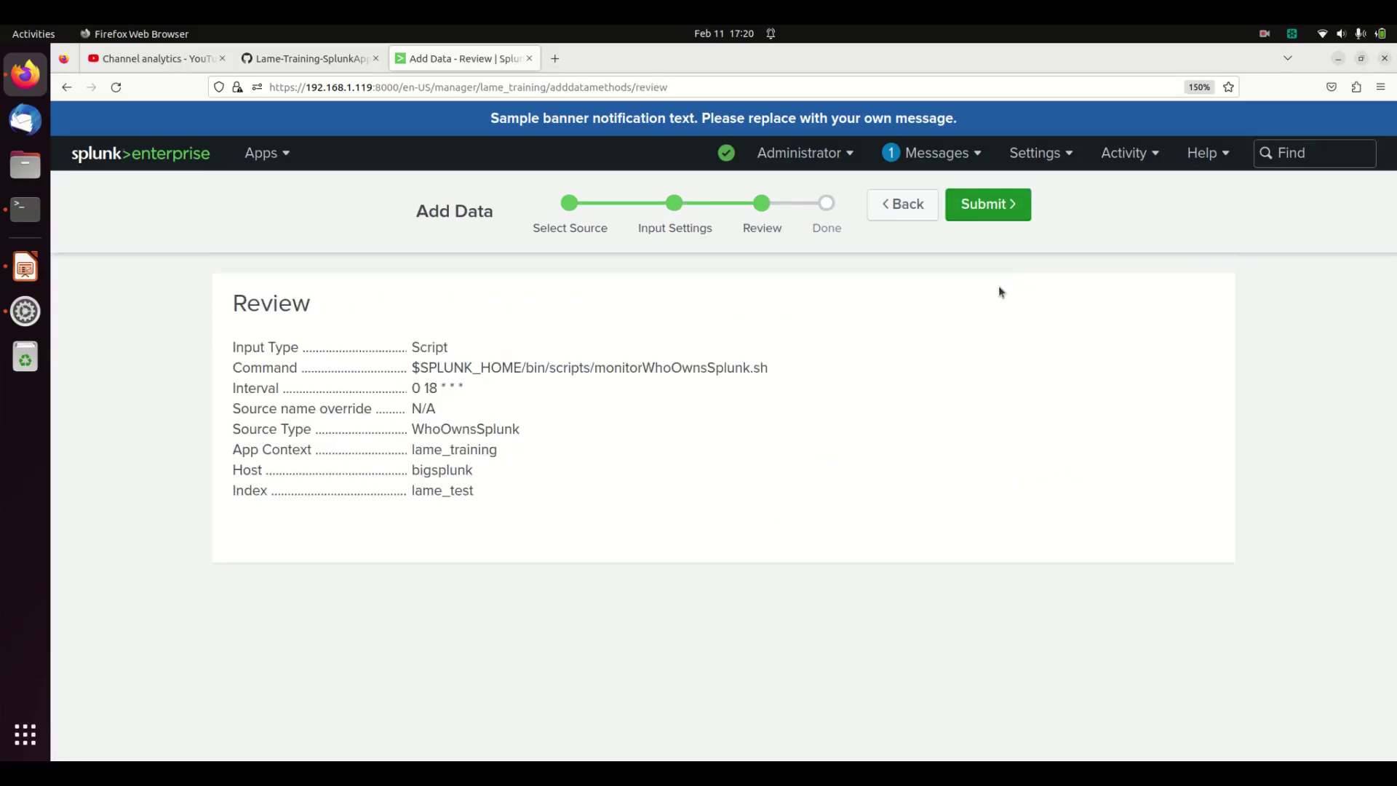